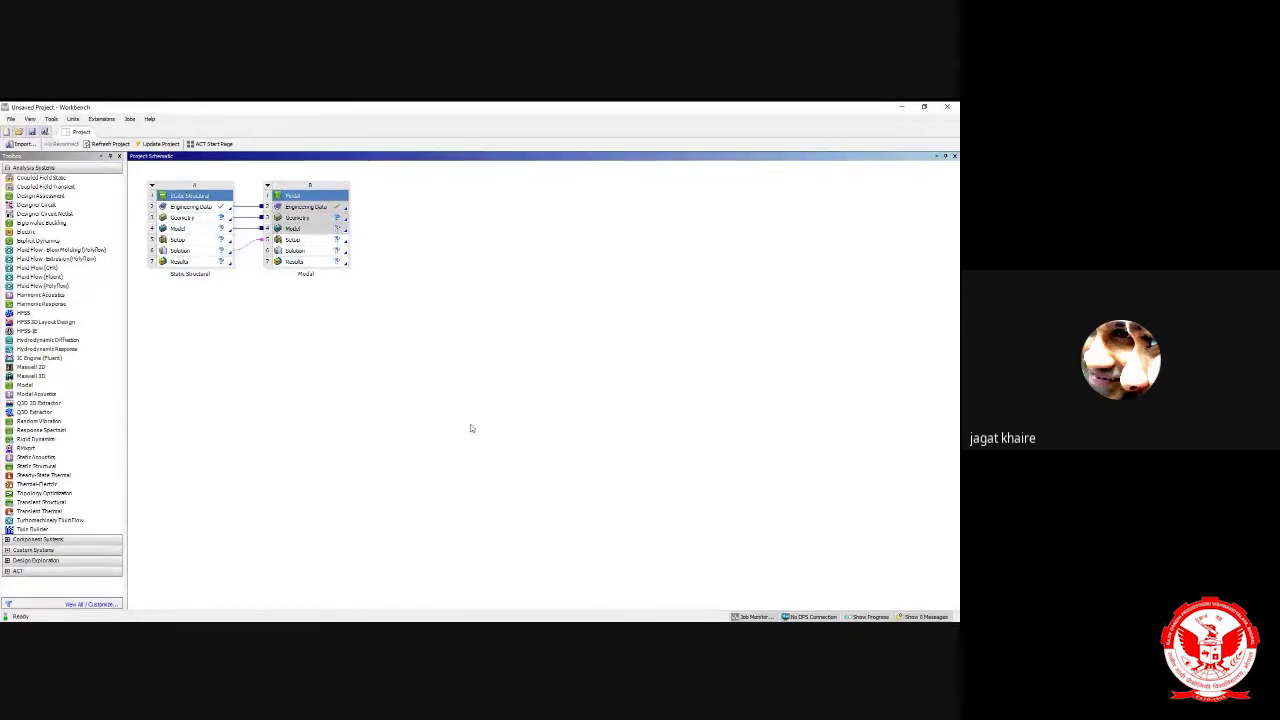
{"action": "left_click", "coordinate": [203, 222]}
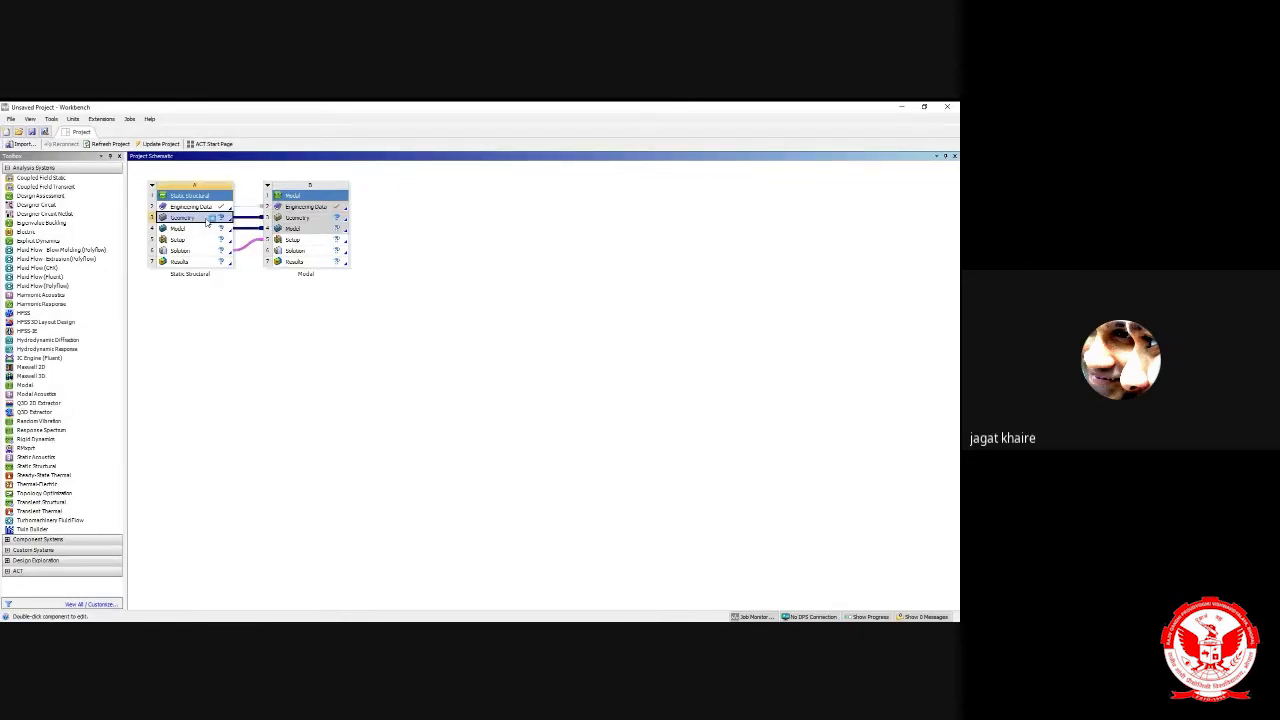
{"action": "right_click", "coordinate": [206, 222]}
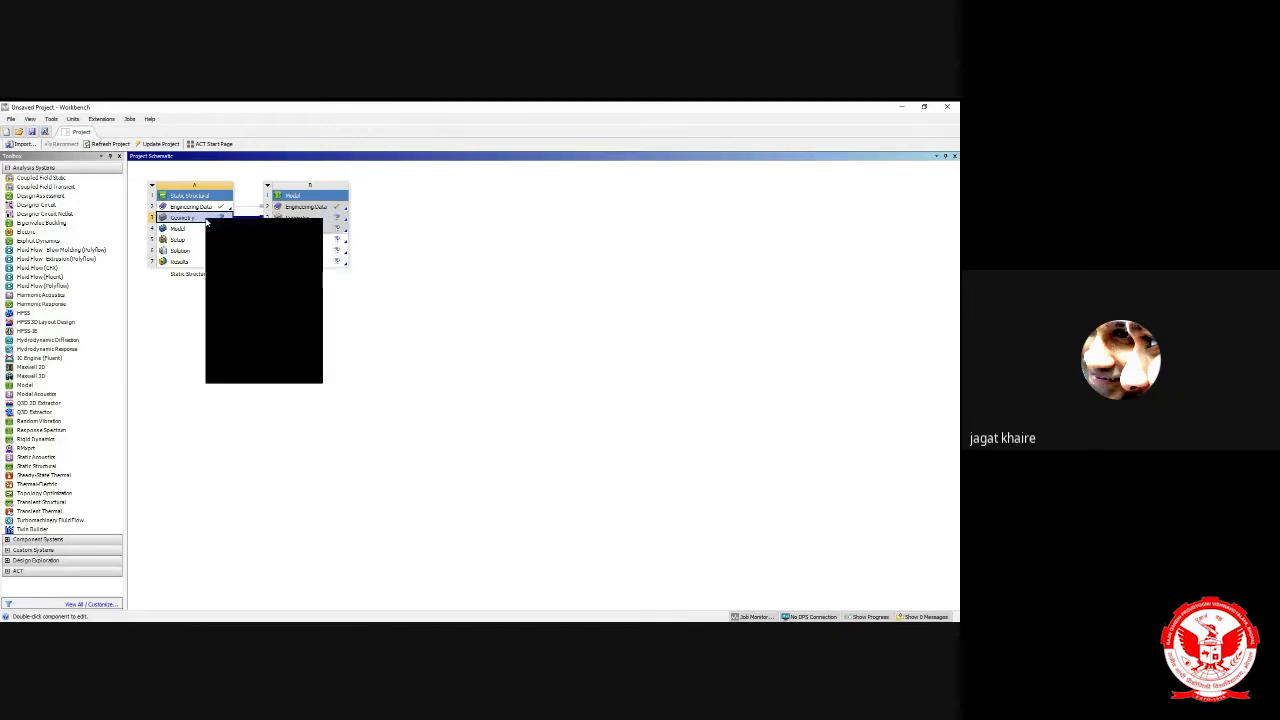
{"action": "mouse_move", "coordinate": [283, 249]}
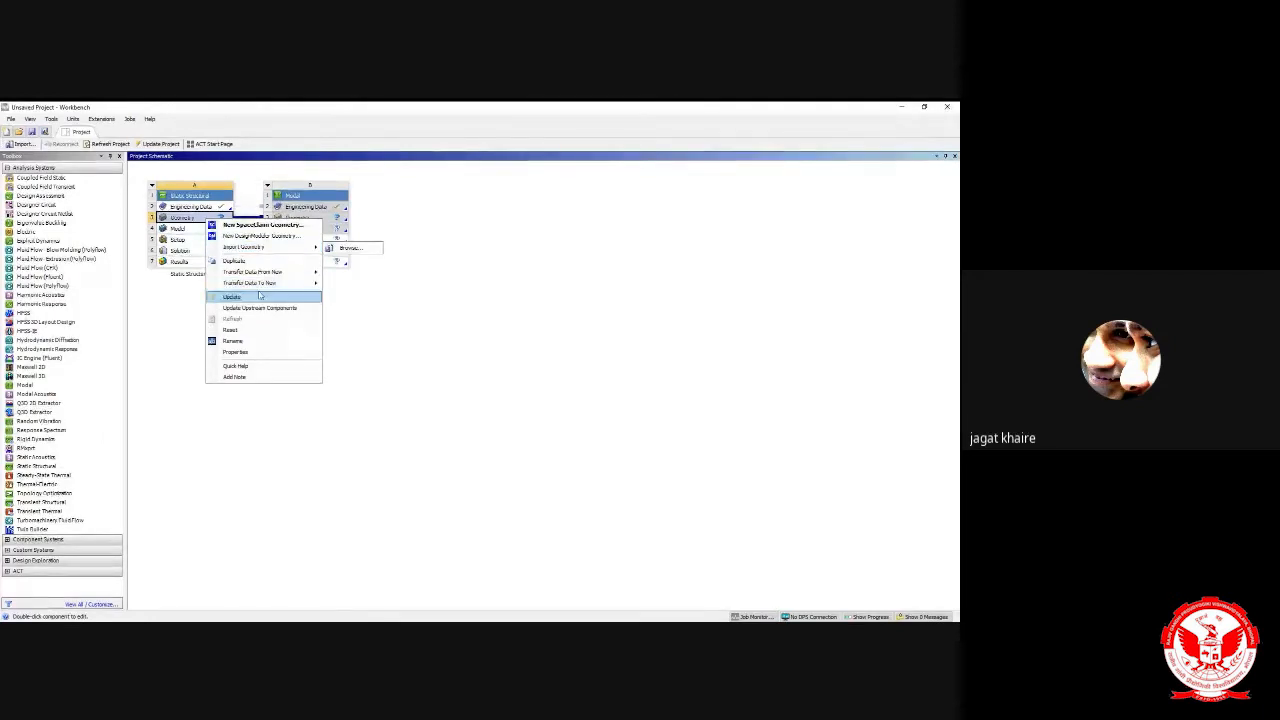
{"action": "left_click", "coordinate": [258, 298]}
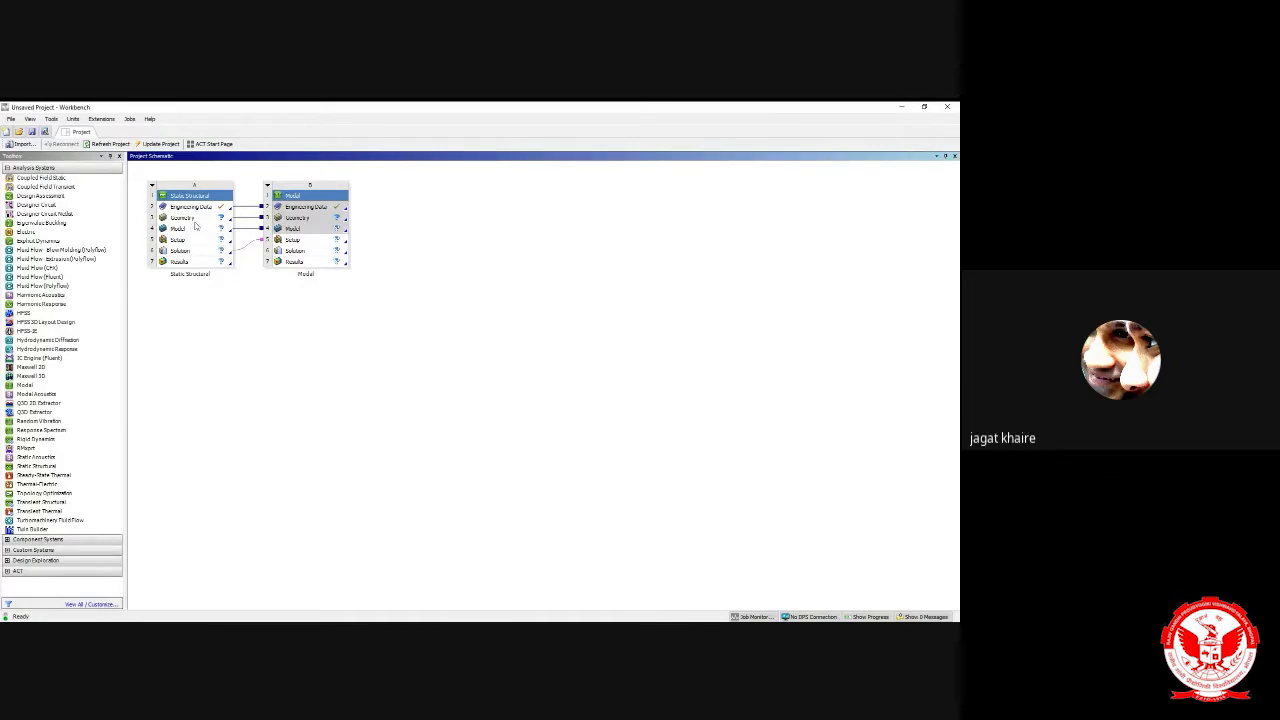
Open the Static Structural system's geometry for editing in SpaceClaim
{"action": "double_click", "coordinate": [194, 219]}
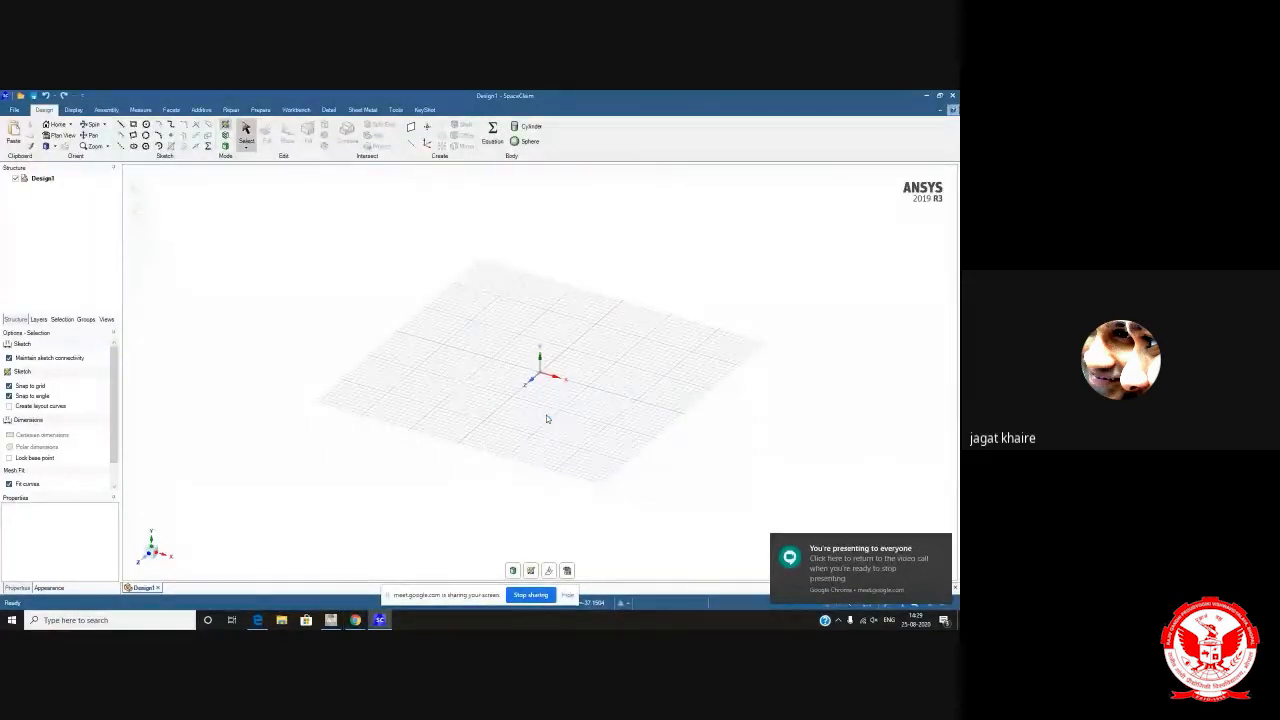
{"action": "left_click", "coordinate": [568, 595]}
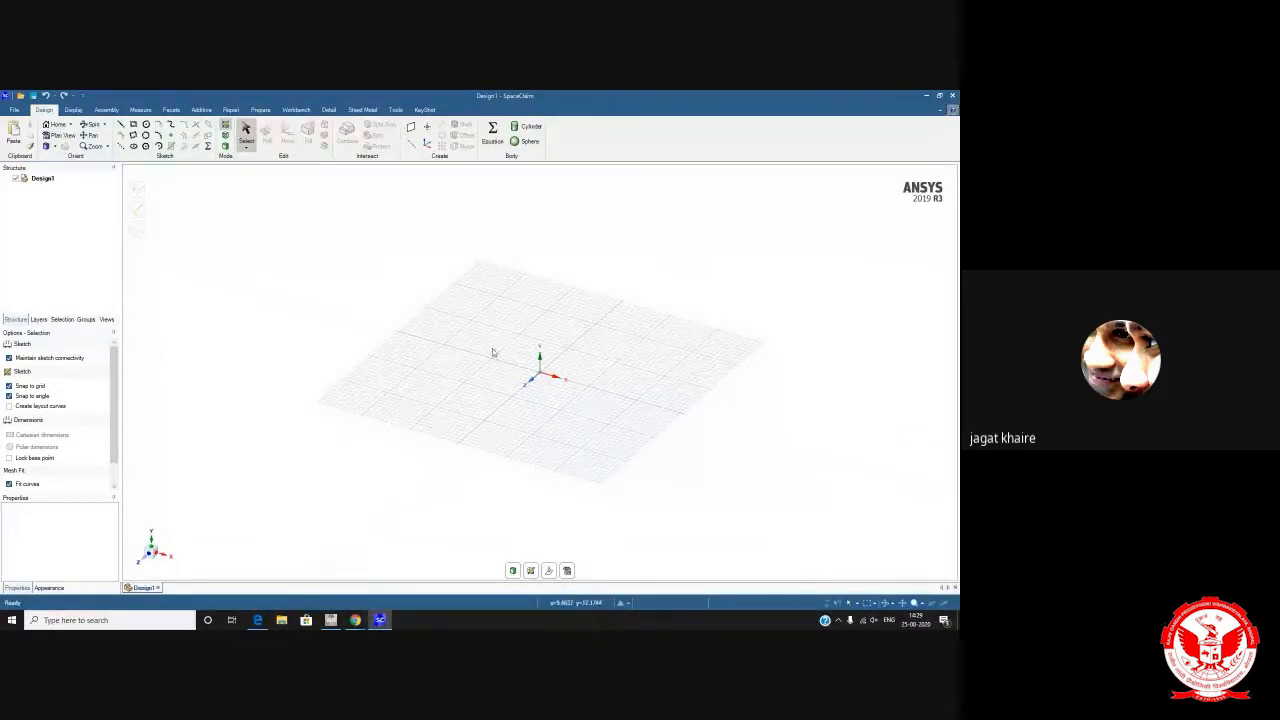
{"action": "mouse_move", "coordinate": [518, 373]}
{"action": "middle_mouse_down"}
{"action": "mouse_move", "coordinate": [520, 410]}
{"action": "mouse_move", "coordinate": [563, 394]}
{"action": "mouse_move", "coordinate": [506, 446]}
{"action": "mouse_move", "coordinate": [509, 421]}
{"action": "middle_mouse_up"}
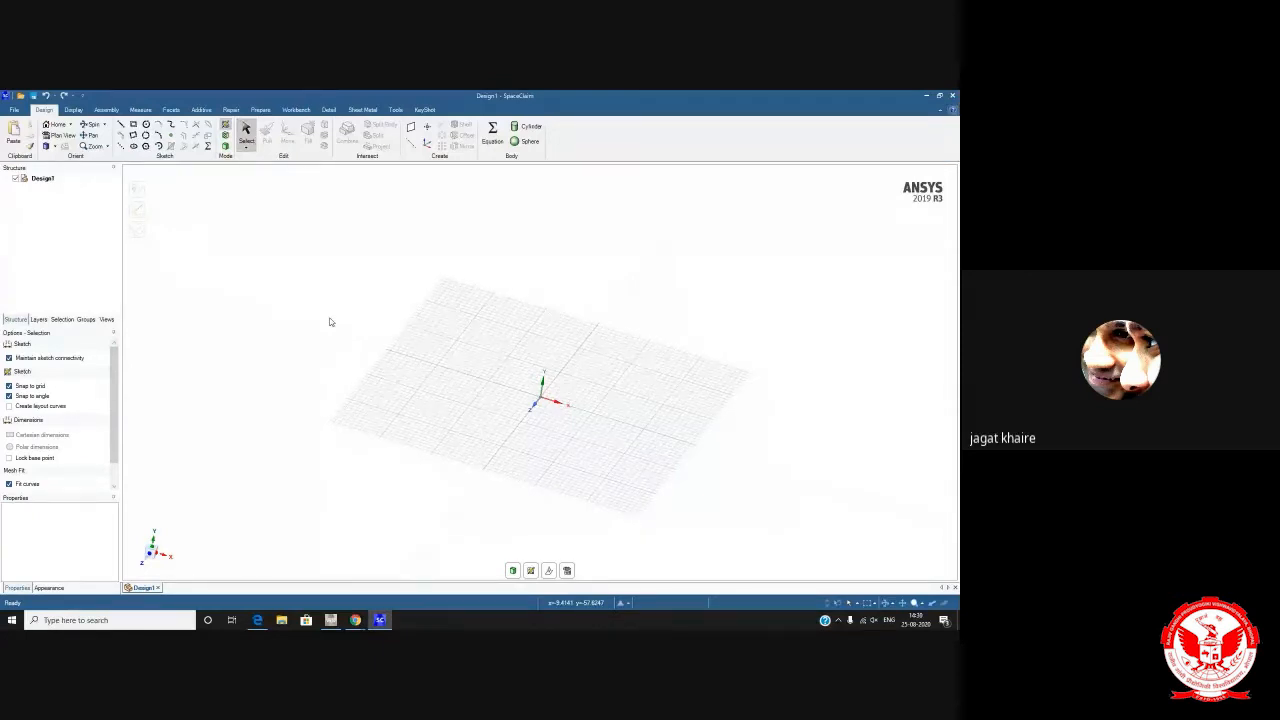
Sketch a top-flange rectangle about 20 mm by 7 mm and a web rectangle about 5 mm wide extending from its lower edge
{"action": "left_click", "coordinate": [133, 125]}
{"action": "left_click", "coordinate": [481, 331]}
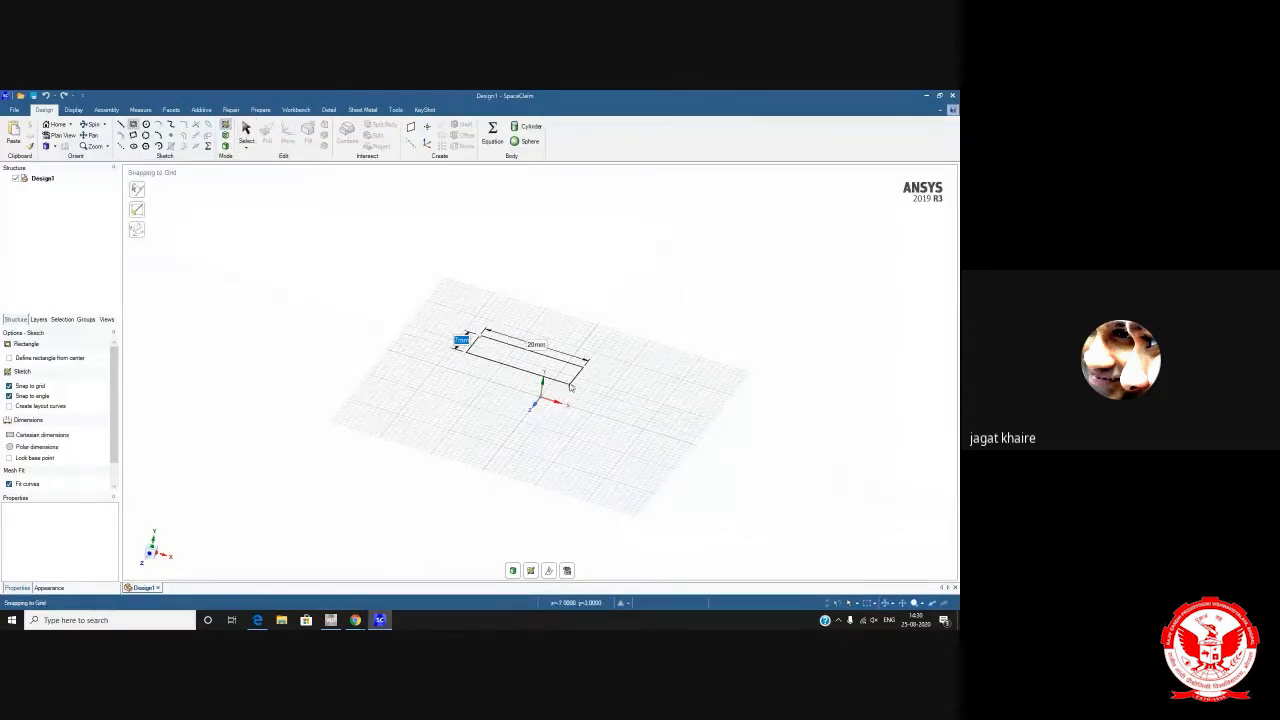
{"action": "left_click", "coordinate": [571, 387]}
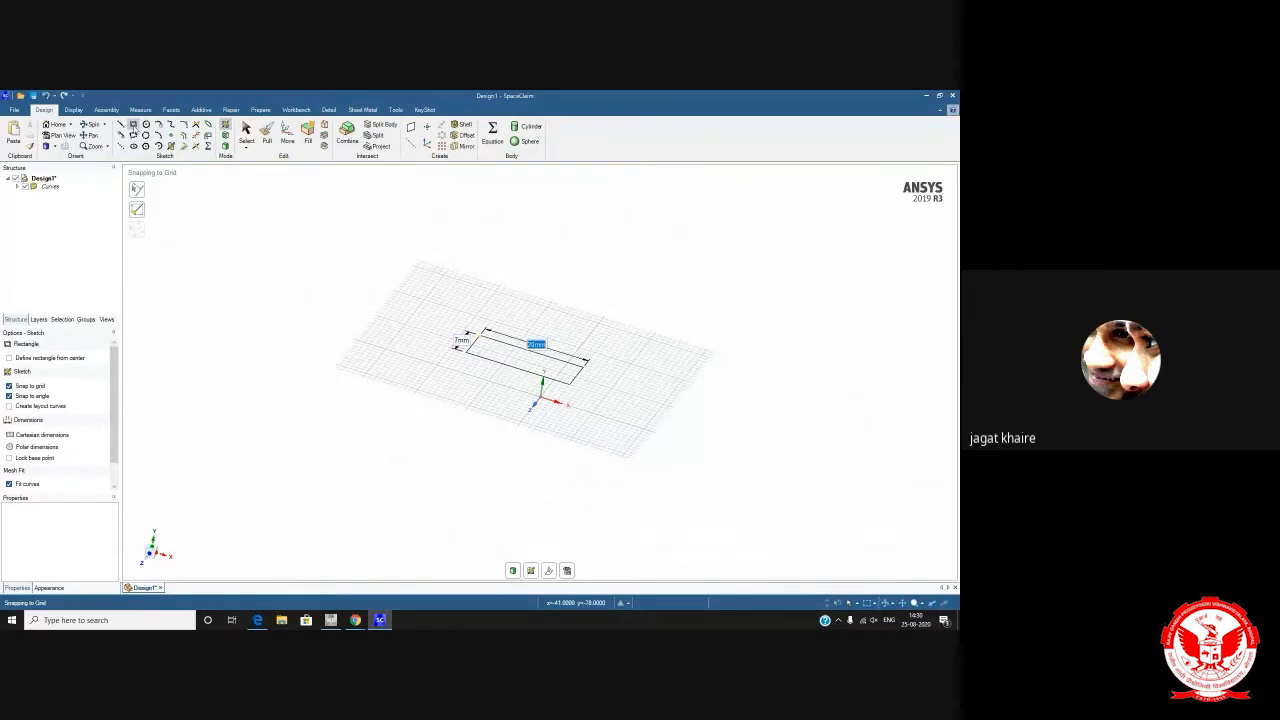
{"action": "left_click", "coordinate": [497, 364]}
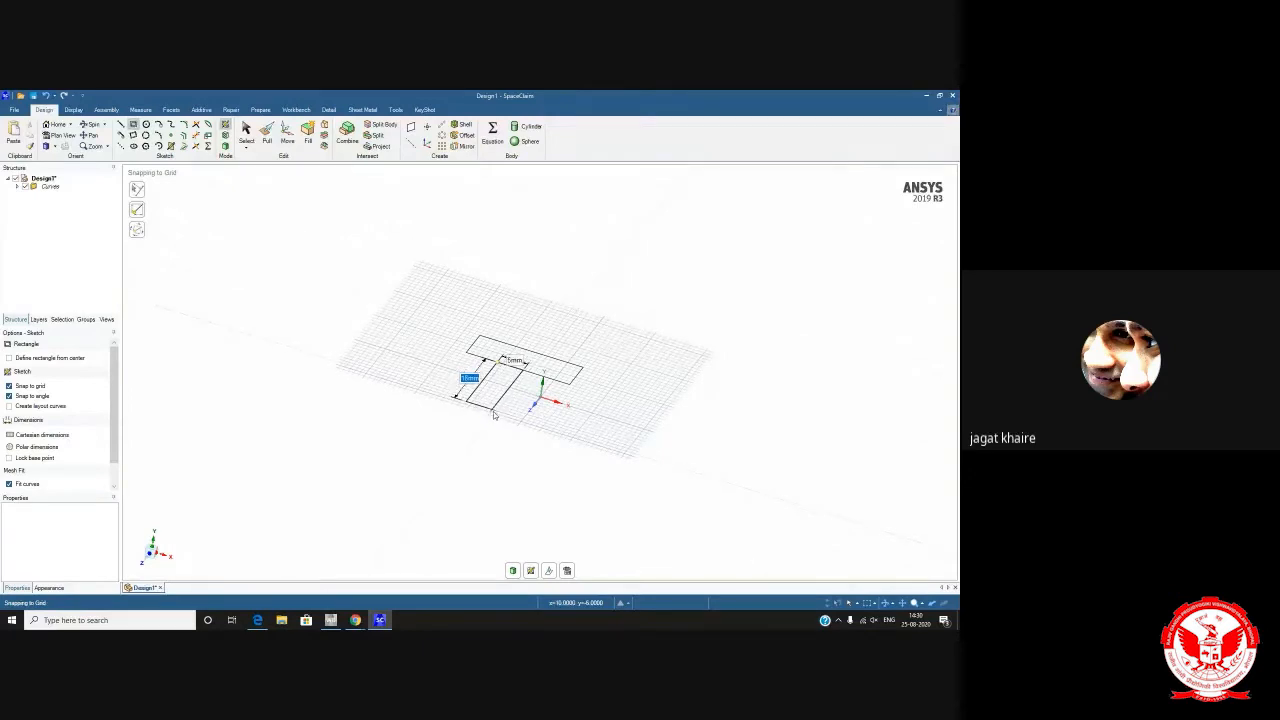
{"action": "left_click", "coordinate": [503, 407]}
Sketch a bottom-flange rectangle about 20 mm by 5 mm overlapping the free end of the web
{"action": "left_click", "coordinate": [133, 124]}
{"action": "left_click", "coordinate": [432, 398]}
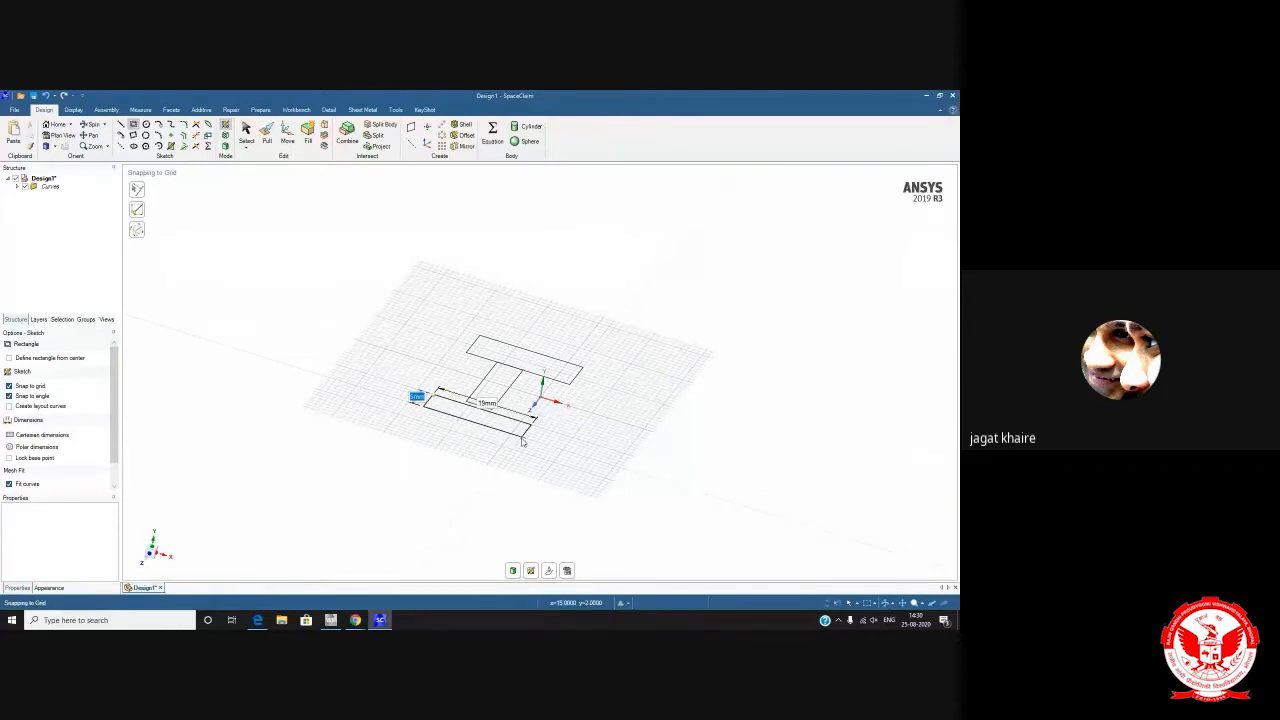
{"action": "left_click", "coordinate": [570, 388]}
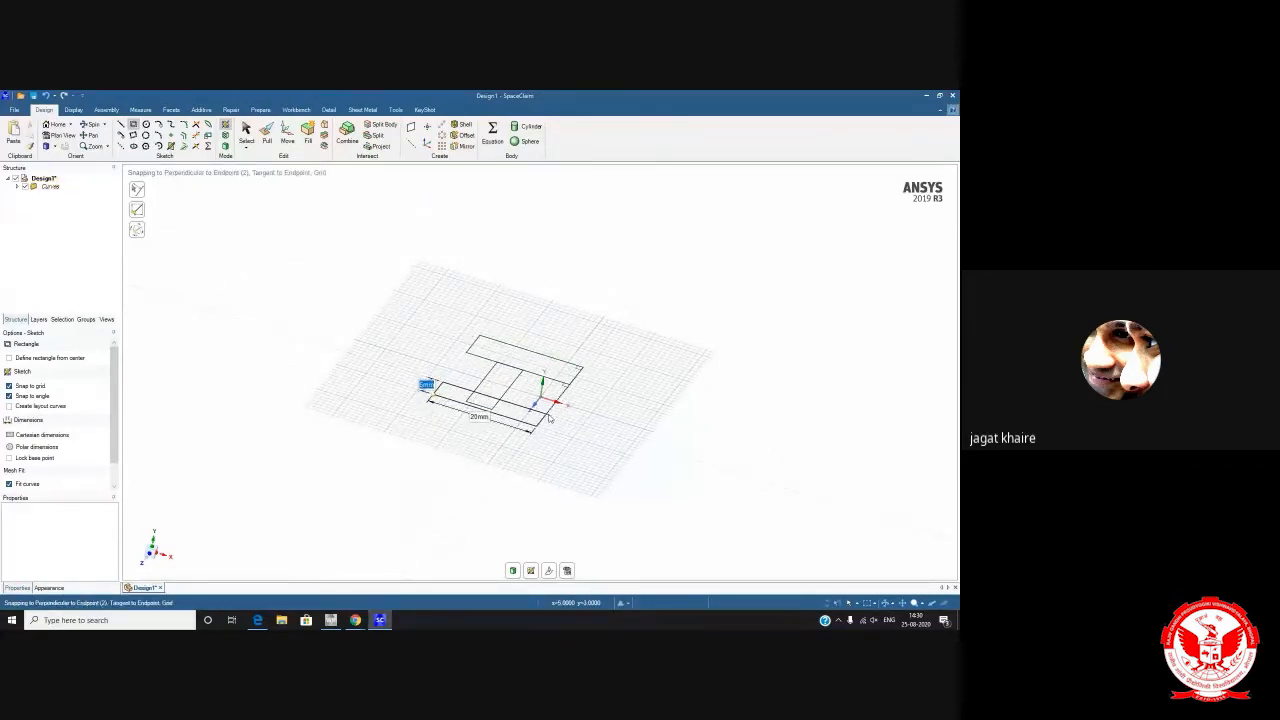
{"action": "left_click", "coordinate": [549, 418]}
{"action": "middle_click_drag", "start_coordinate": [457, 432], "coordinate": [467, 471]}
{"action": "scroll", "coordinate": [530, 386], "scroll_direction": "down", "scroll_amount": 4}
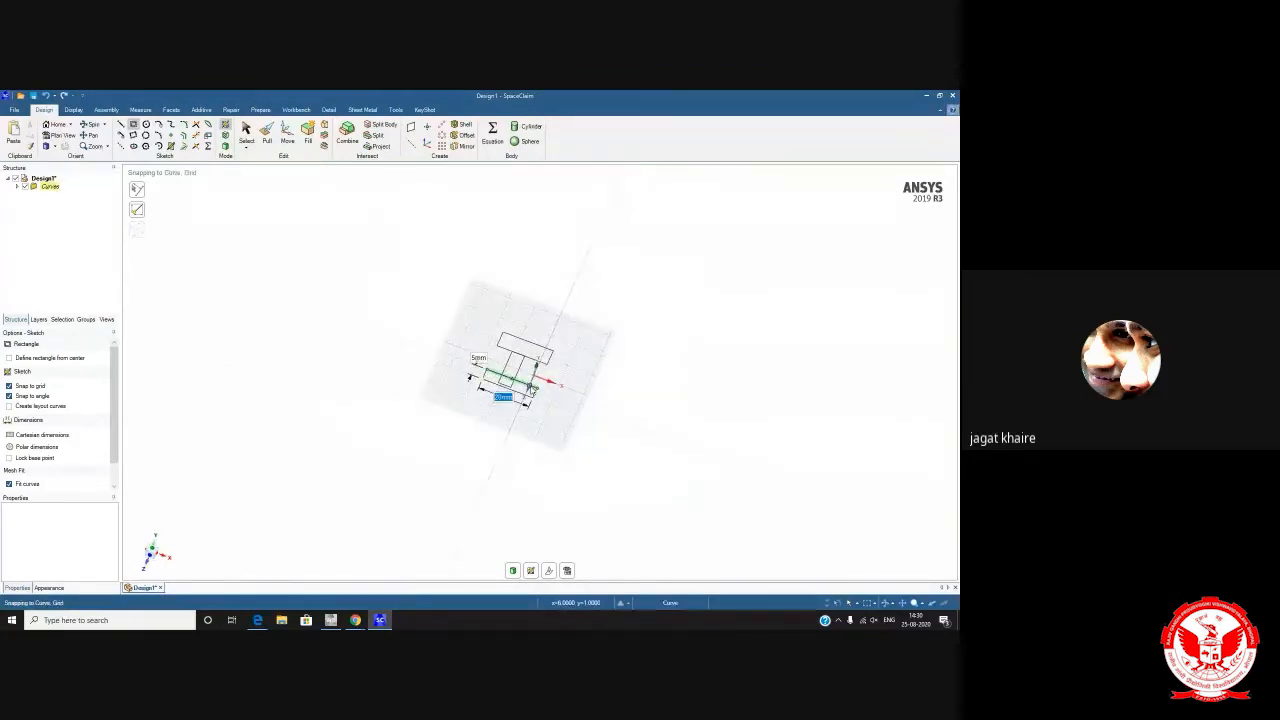
{"action": "scroll", "coordinate": [530, 386], "scroll_direction": "up", "scroll_amount": 4}
{"action": "scroll", "coordinate": [530, 387], "scroll_direction": "down", "scroll_amount": 5}
{"action": "scroll", "coordinate": [531, 388], "scroll_direction": "up", "scroll_amount": 8}
{"action": "scroll", "coordinate": [531, 388], "scroll_direction": "up", "scroll_amount": 2}
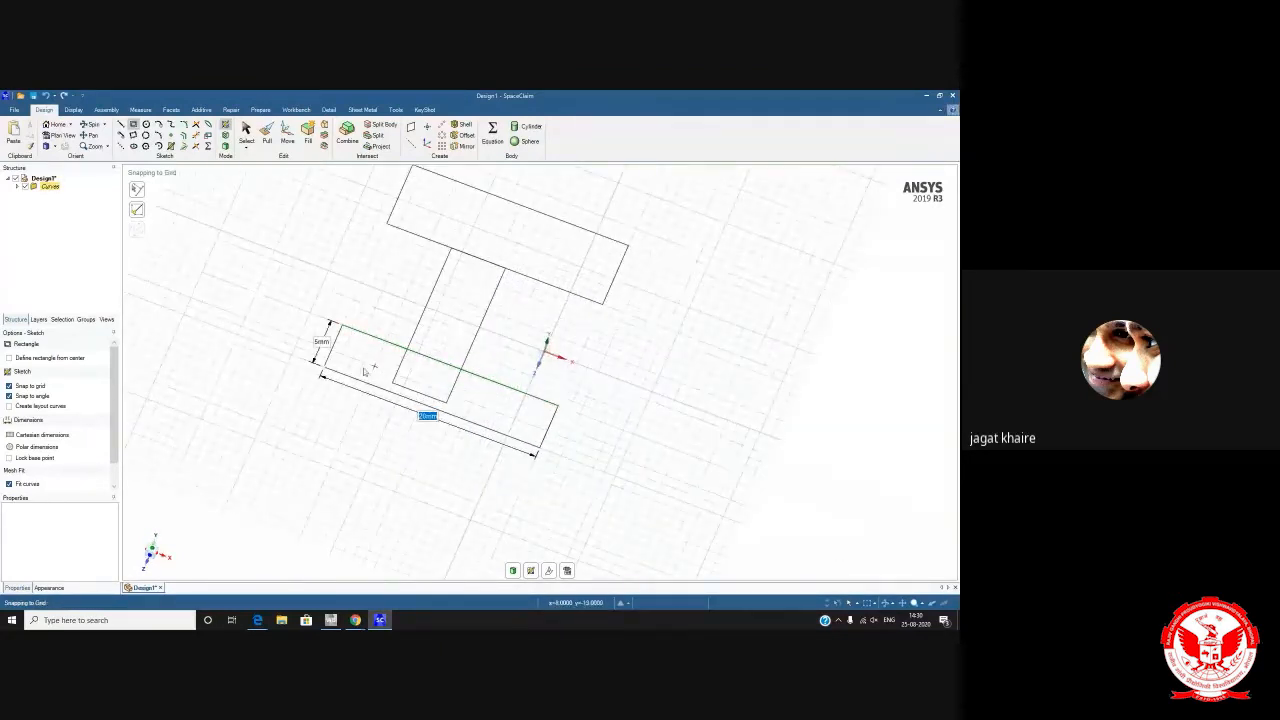
{"action": "key", "text": "Escape"}
{"action": "key", "text": "Escape"}
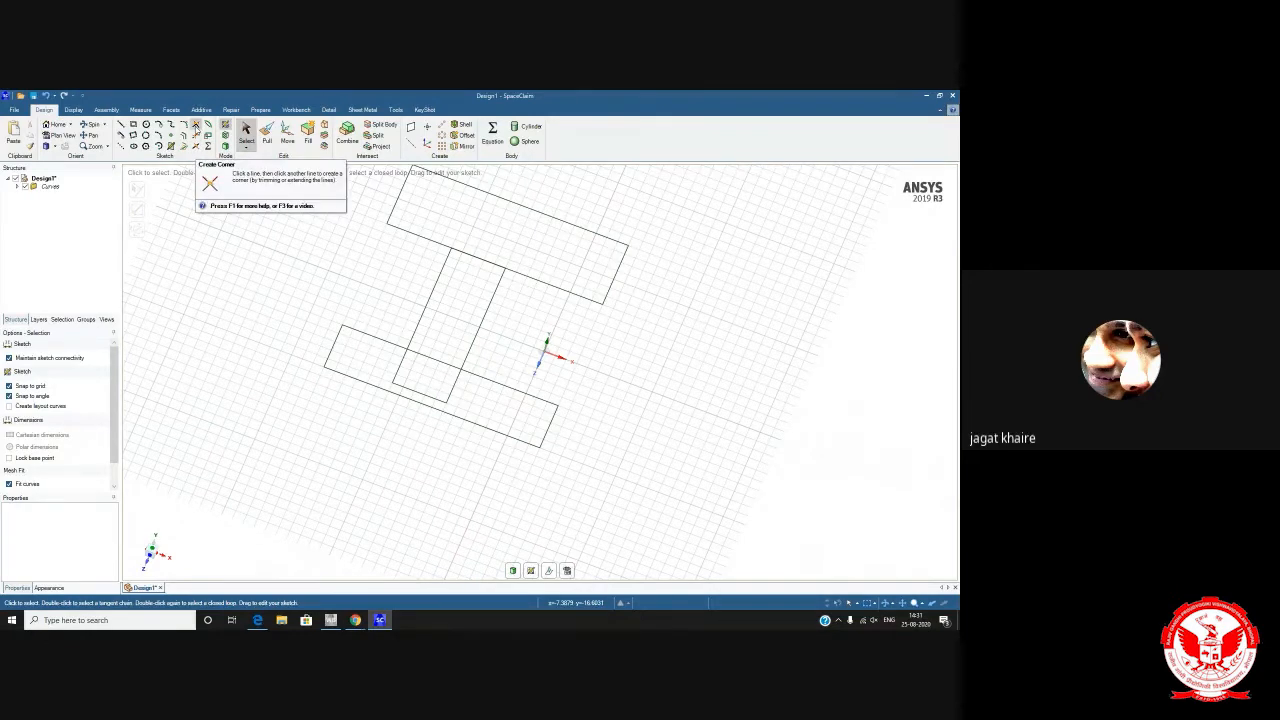
Try to join the top flange's lower edge with the web's side using Create Corner
{"action": "left_click", "coordinate": [196, 125]}
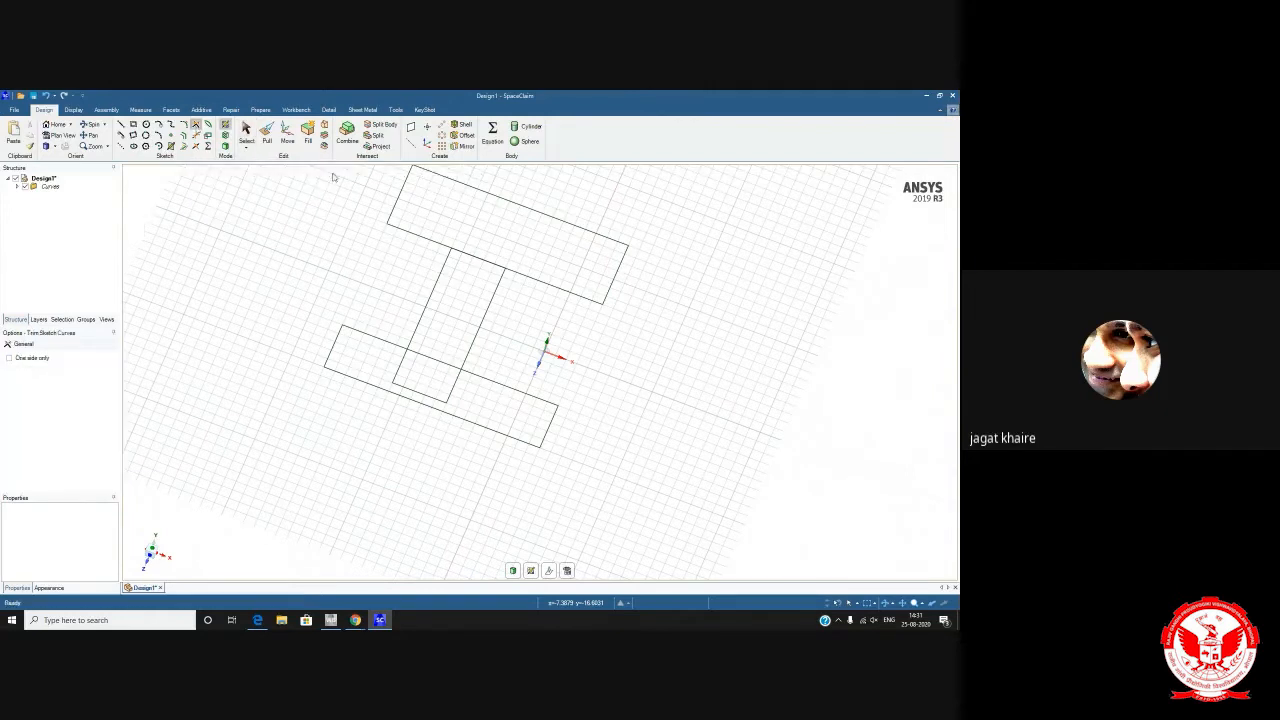
{"action": "left_click", "coordinate": [428, 241]}
{"action": "left_click", "coordinate": [428, 241]}
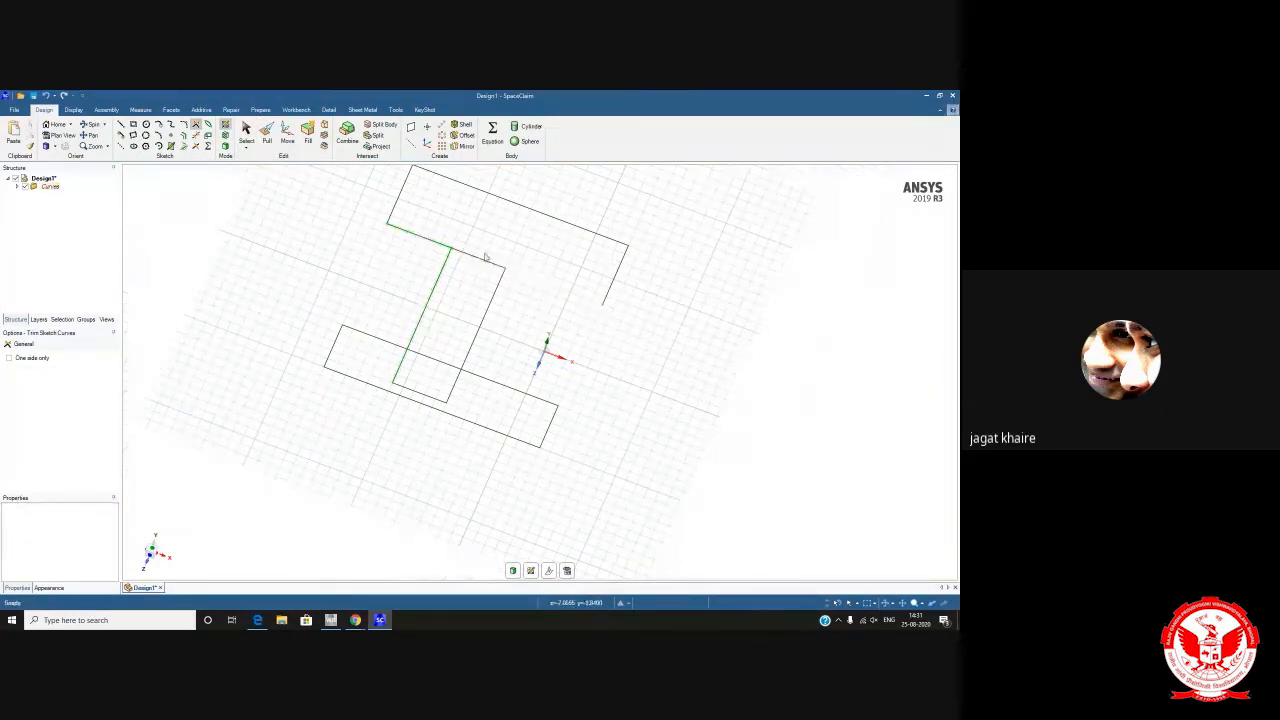
{"action": "key", "text": "ctrl+z"}
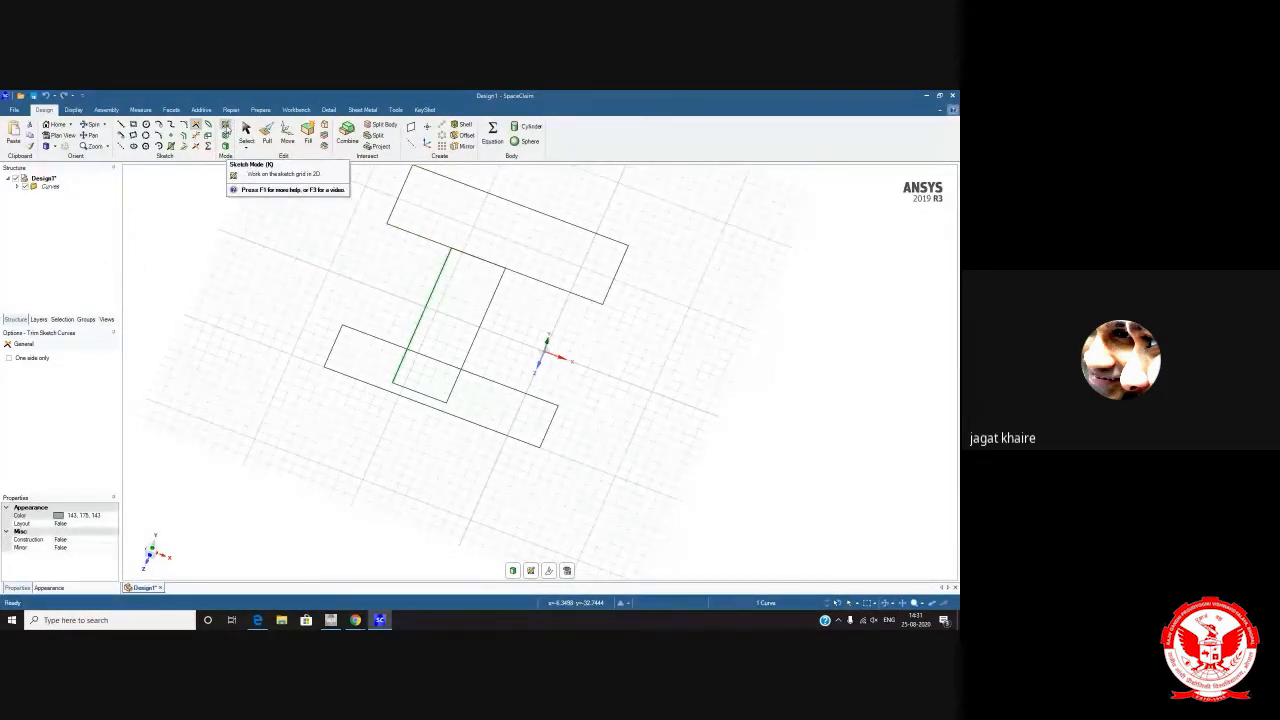
{"action": "left_click", "coordinate": [247, 150]}
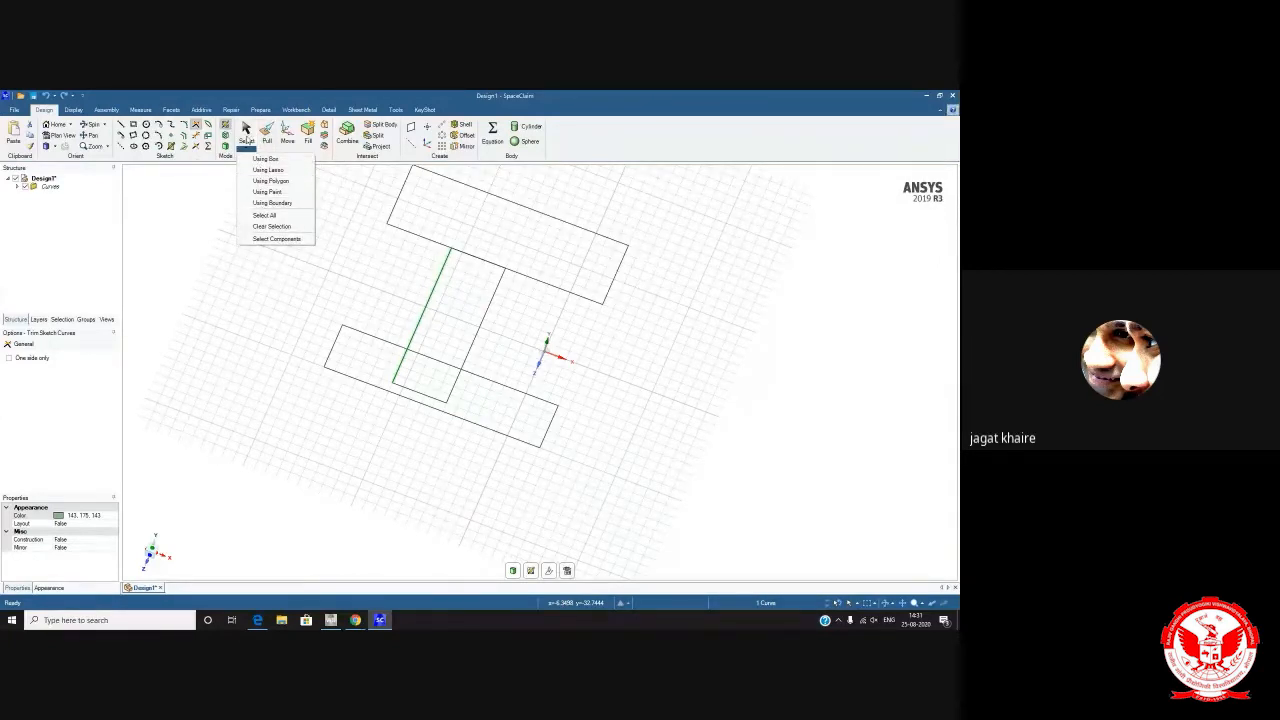
{"action": "left_click", "coordinate": [208, 224]}
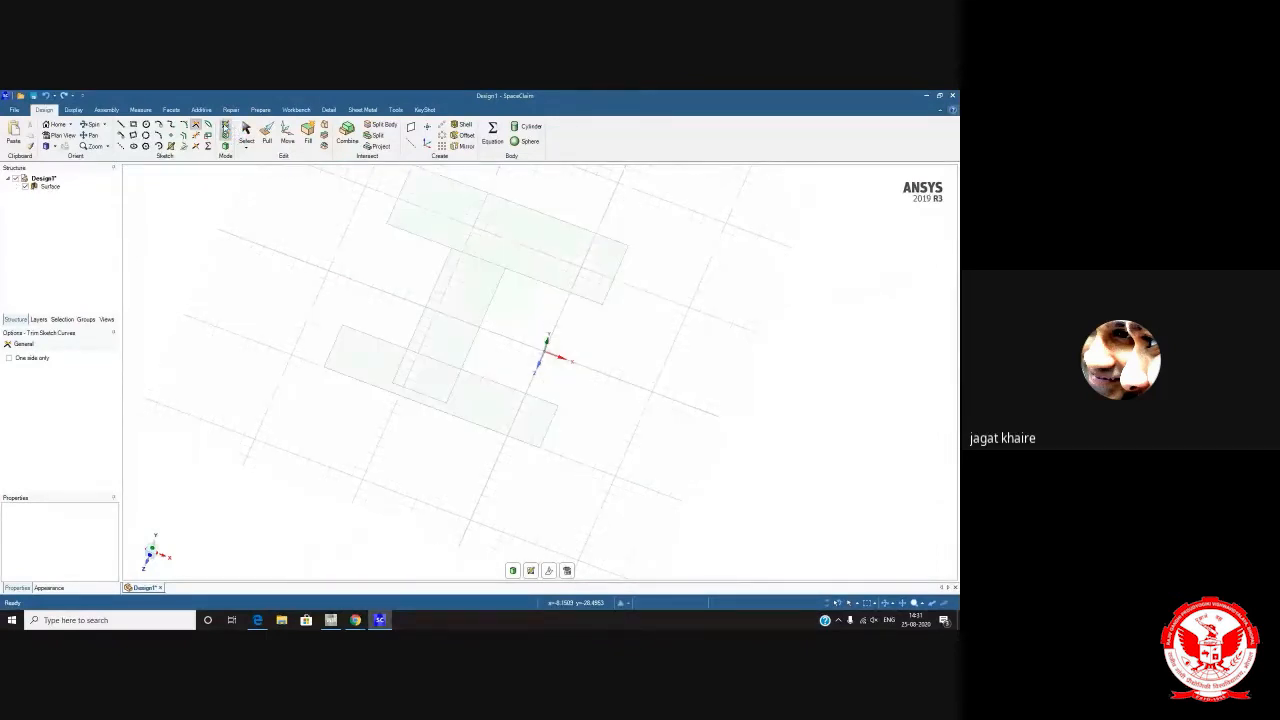
{"action": "key", "text": "ctrl+z"}
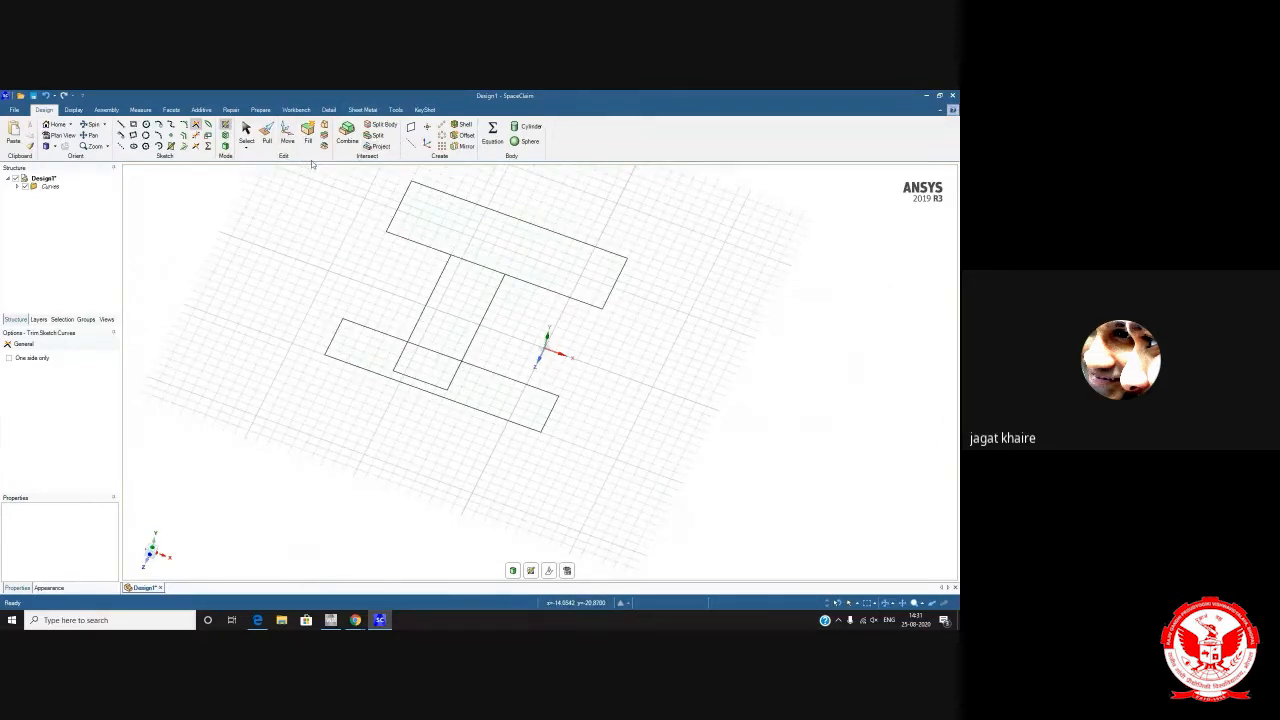
Trim away the line segments inside both web-to-flange junctions so that one closed I-shaped outline remains
{"action": "middle_click_drag", "start_coordinate": [347, 289], "coordinate": [325, 288]}
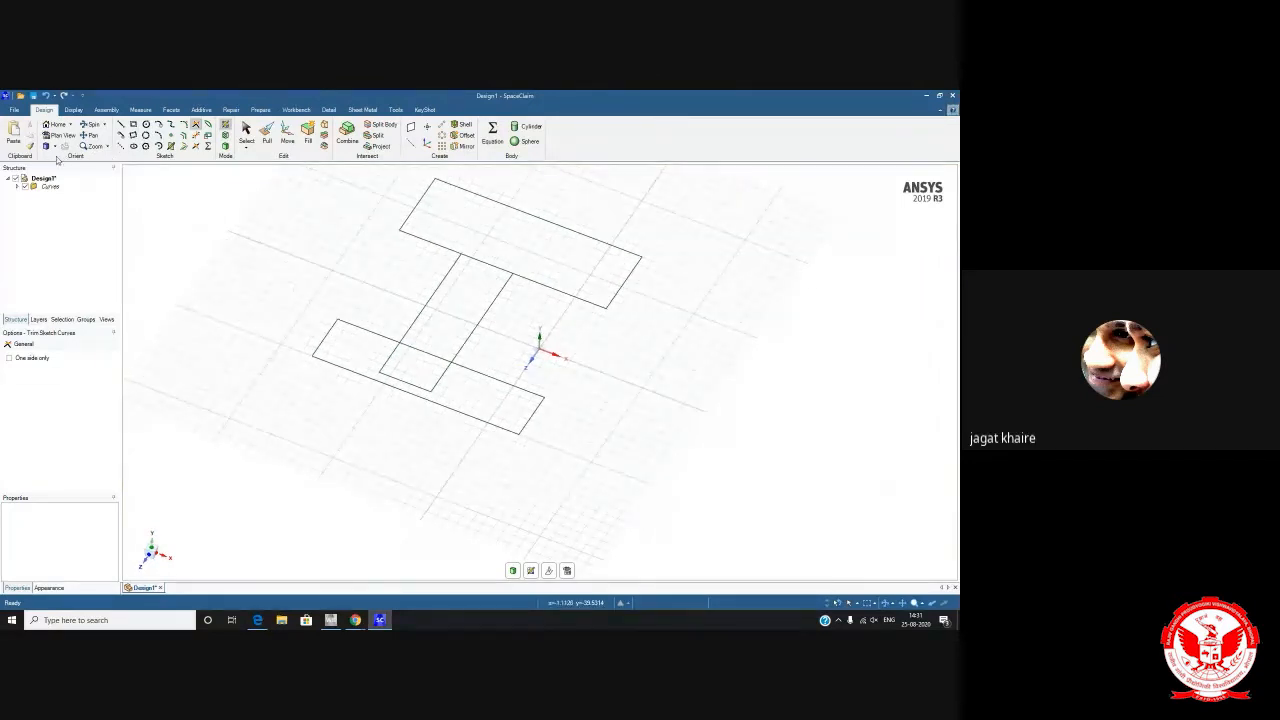
{"action": "left_click", "coordinate": [196, 135]}
{"action": "left_click", "coordinate": [488, 264]}
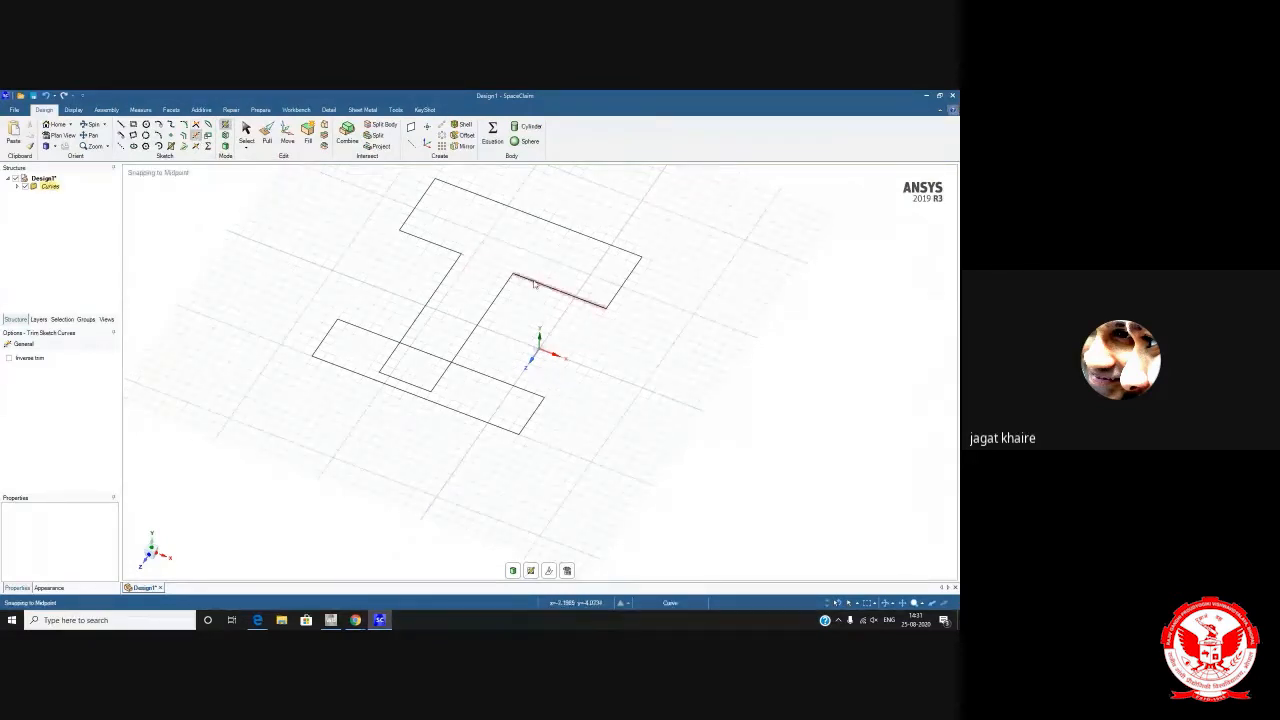
{"action": "left_click", "coordinate": [422, 350]}
{"action": "left_click", "coordinate": [390, 356]}
{"action": "left_click", "coordinate": [407, 387]}
{"action": "left_click", "coordinate": [439, 379]}
{"action": "mouse_move", "coordinate": [397, 301]}
{"action": "middle_mouse_down"}
{"action": "mouse_move", "coordinate": [378, 377]}
{"action": "mouse_move", "coordinate": [394, 371]}
{"action": "mouse_move", "coordinate": [391, 337]}
{"action": "middle_mouse_up"}
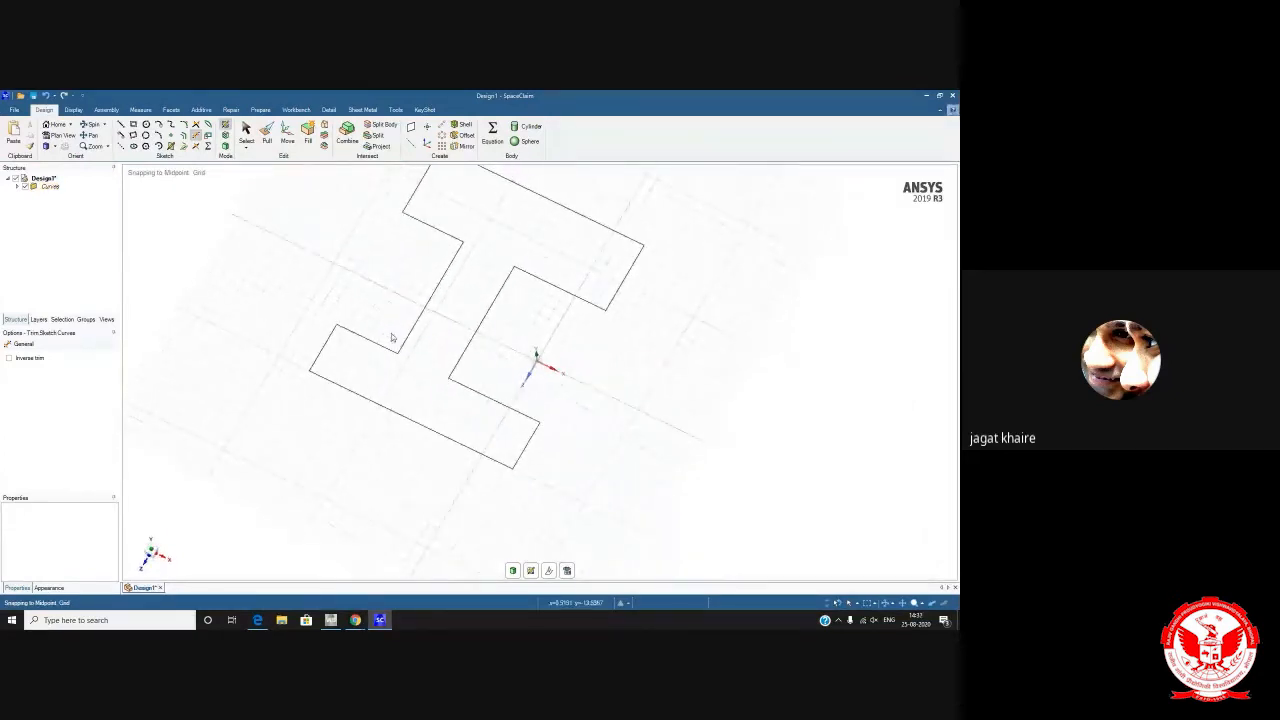
{"action": "key", "text": "s"}
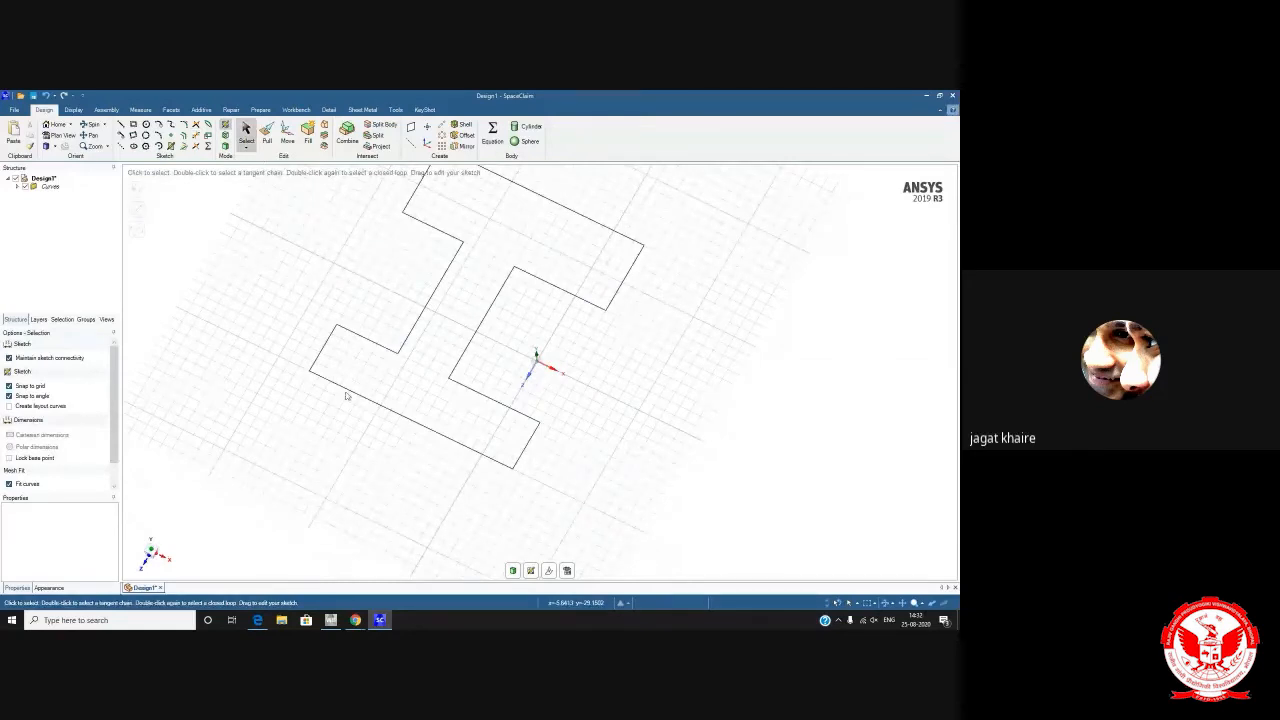
Pull the closed I-shaped profile upward into a solid about 17 mm high
{"action": "mouse_move", "coordinate": [335, 360]}
{"action": "middle_mouse_down"}
{"action": "mouse_move", "coordinate": [383, 370]}
{"action": "mouse_move", "coordinate": [366, 356]}
{"action": "mouse_move", "coordinate": [484, 262]}
{"action": "middle_mouse_up"}
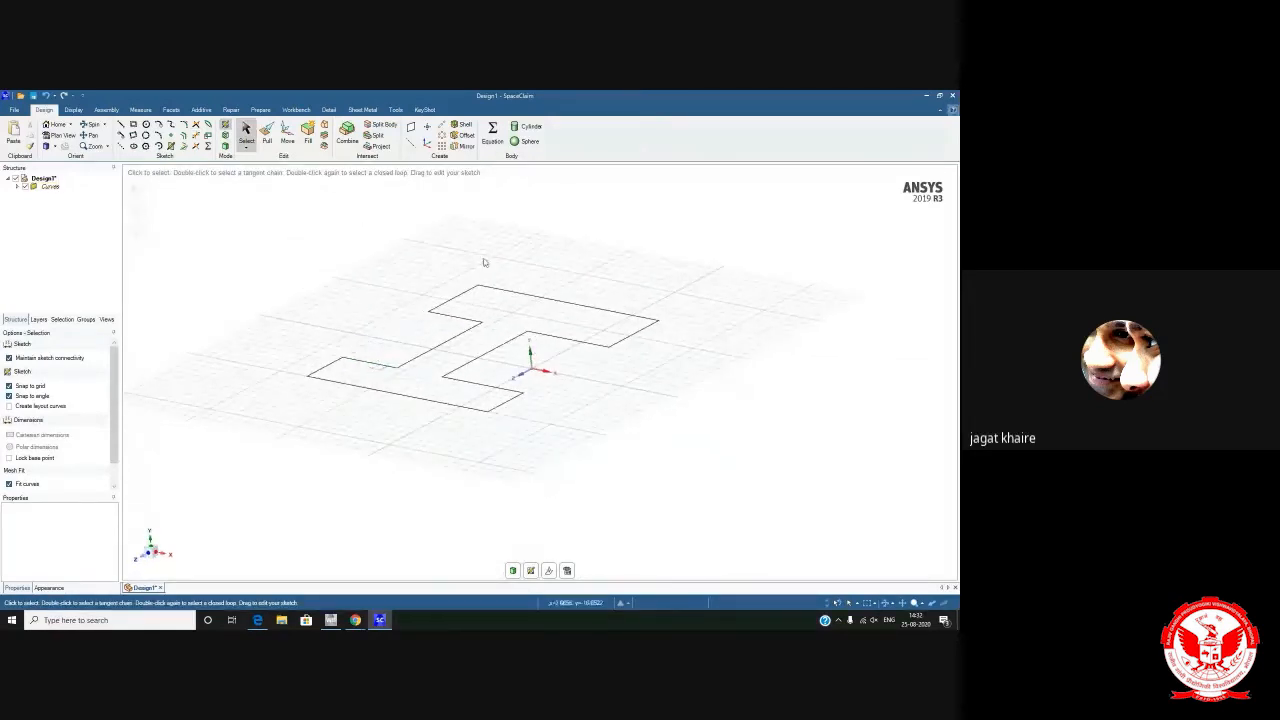
{"action": "mouse_move", "coordinate": [438, 423]}
{"action": "middle_mouse_down"}
{"action": "mouse_move", "coordinate": [366, 386]}
{"action": "mouse_move", "coordinate": [380, 409]}
{"action": "middle_mouse_up"}
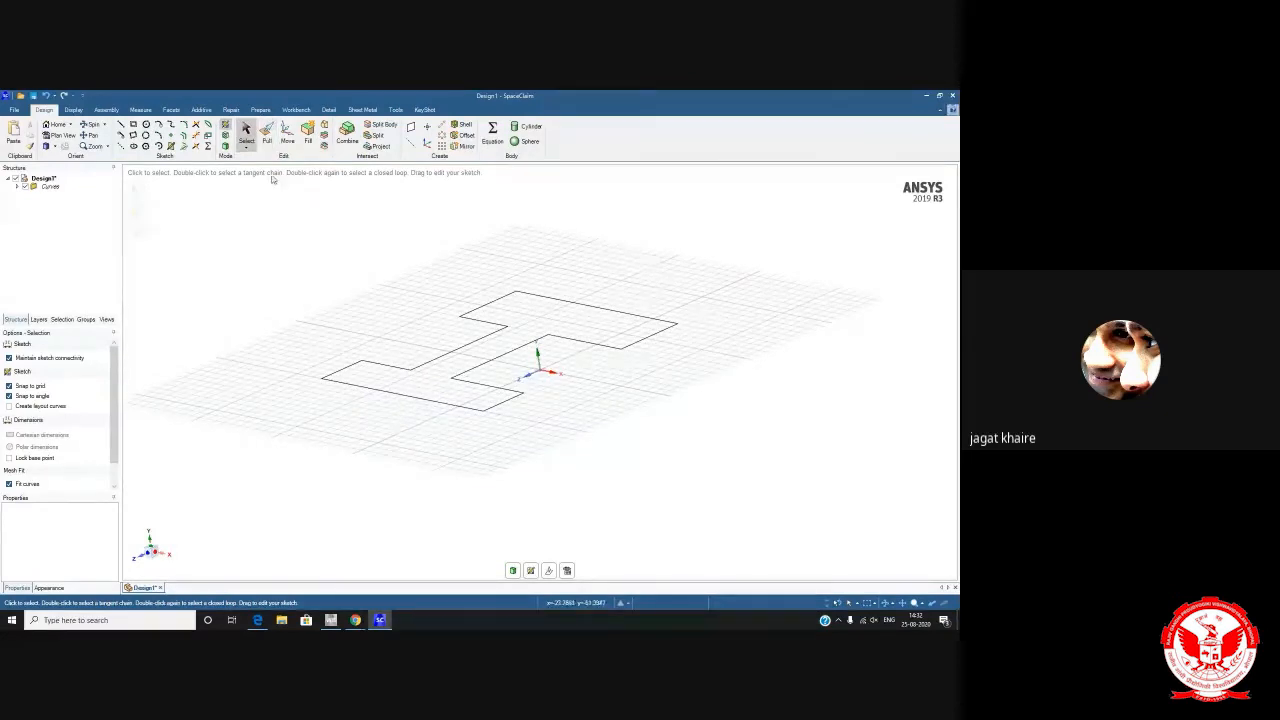
{"action": "left_click", "coordinate": [266, 138]}
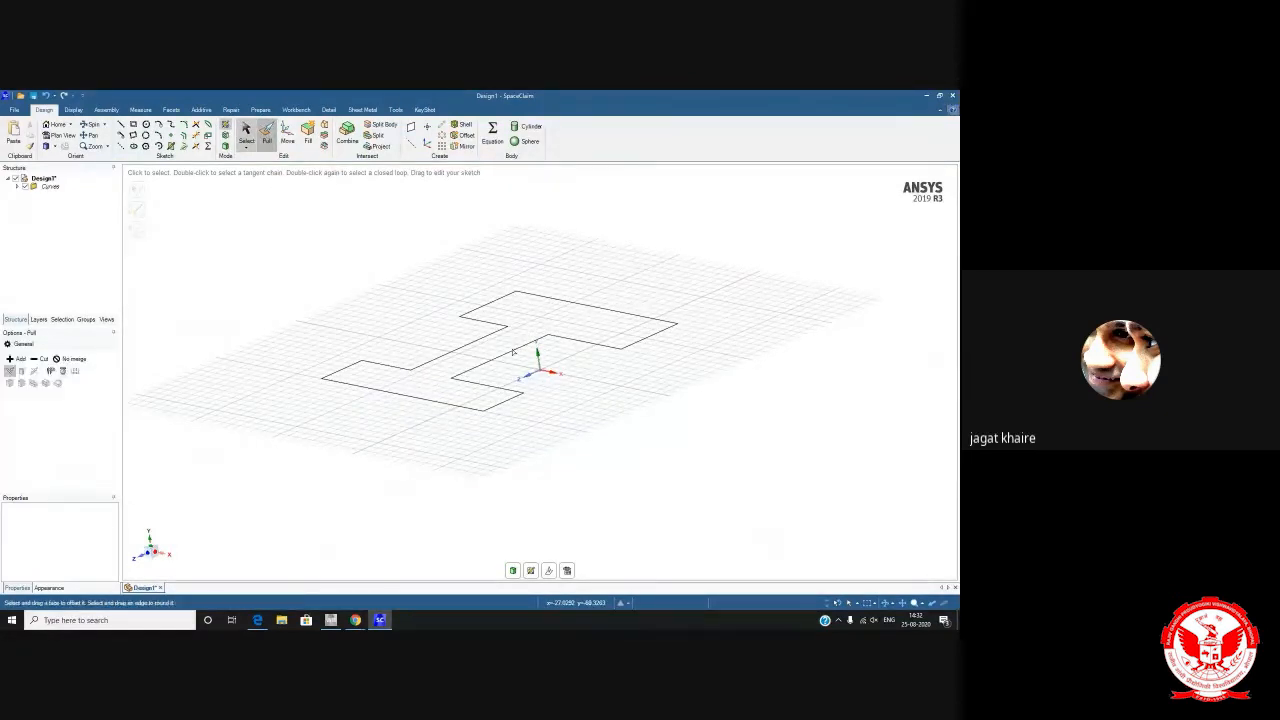
{"action": "left_click", "coordinate": [533, 314]}
{"action": "mouse_move", "coordinate": [533, 314]}
{"action": "middle_mouse_down"}
{"action": "mouse_move", "coordinate": [562, 322]}
{"action": "mouse_move", "coordinate": [532, 319]}
{"action": "middle_mouse_up"}
{"action": "left_click_drag", "start_coordinate": [532, 319], "coordinate": [501, 261]}
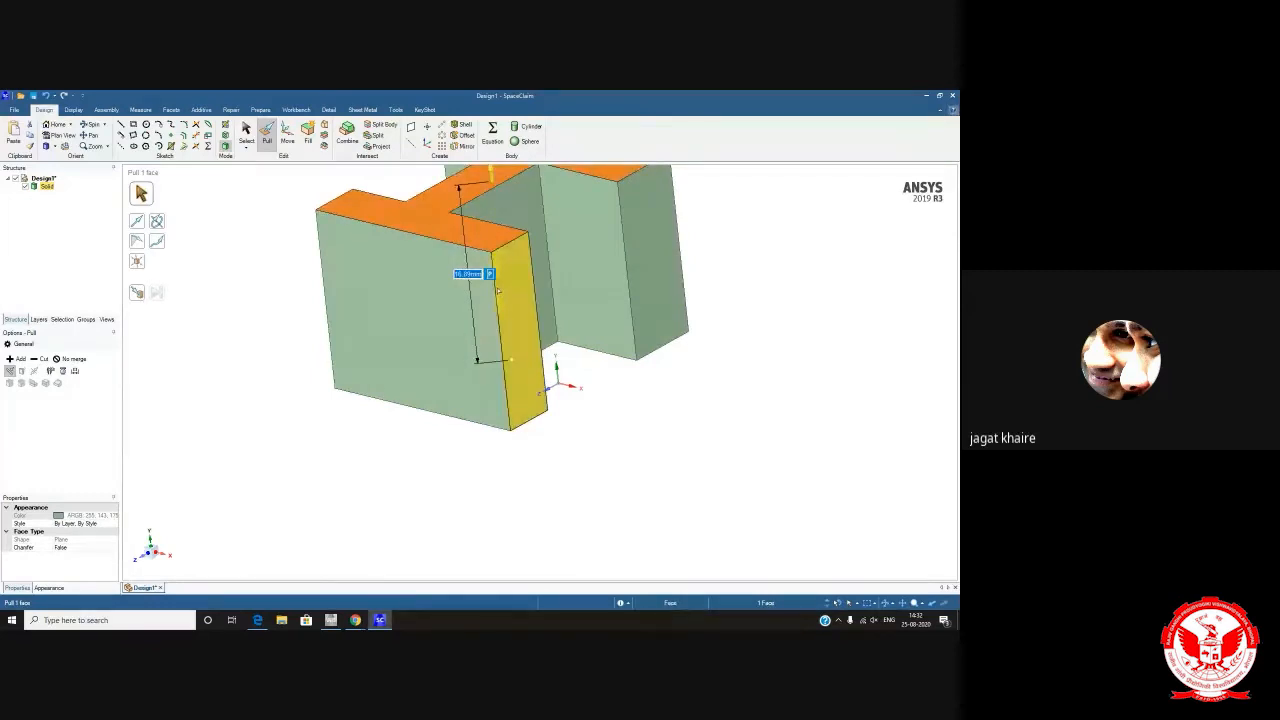
Pull the solid's I-shaped end face further to lengthen the beam to more than 140 mm
{"action": "scroll", "coordinate": [496, 304], "scroll_direction": "down", "scroll_amount": 5}
{"action": "left_click_drag", "start_coordinate": [494, 284], "coordinate": [490, 160]}
{"action": "middle_click_drag", "start_coordinate": [430, 240], "coordinate": [489, 414]}
{"action": "middle_click_drag", "start_coordinate": [426, 284], "coordinate": [429, 280]}
{"action": "left_click_drag", "start_coordinate": [429, 280], "coordinate": [147, 392]}
{"action": "middle_click_drag", "start_coordinate": [378, 420], "coordinate": [415, 411]}
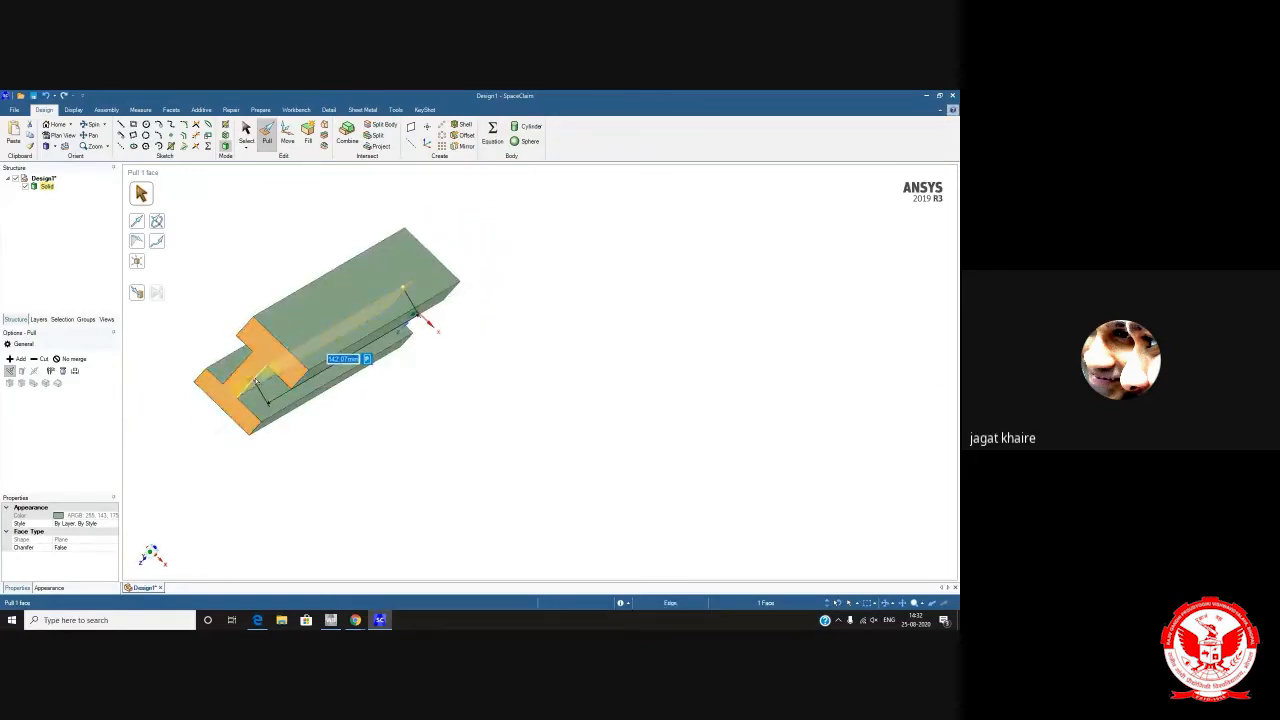
{"action": "left_click_drag", "start_coordinate": [248, 378], "coordinate": [236, 386]}
{"action": "middle_click_drag", "start_coordinate": [526, 300], "coordinate": [327, 398]}
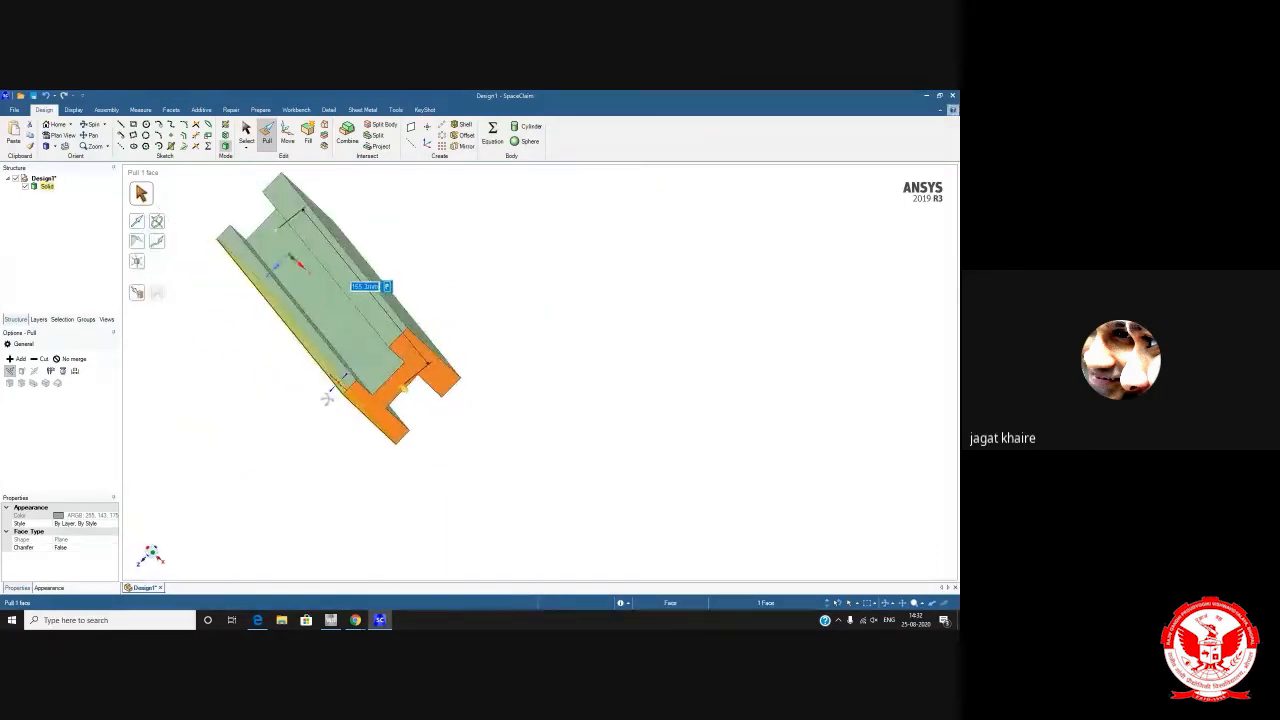
{"action": "left_click", "coordinate": [512, 335]}
{"action": "scroll", "coordinate": [315, 358], "scroll_direction": "up", "scroll_amount": 5}
{"action": "middle_click_drag", "start_coordinate": [419, 433], "coordinate": [231, 352]}
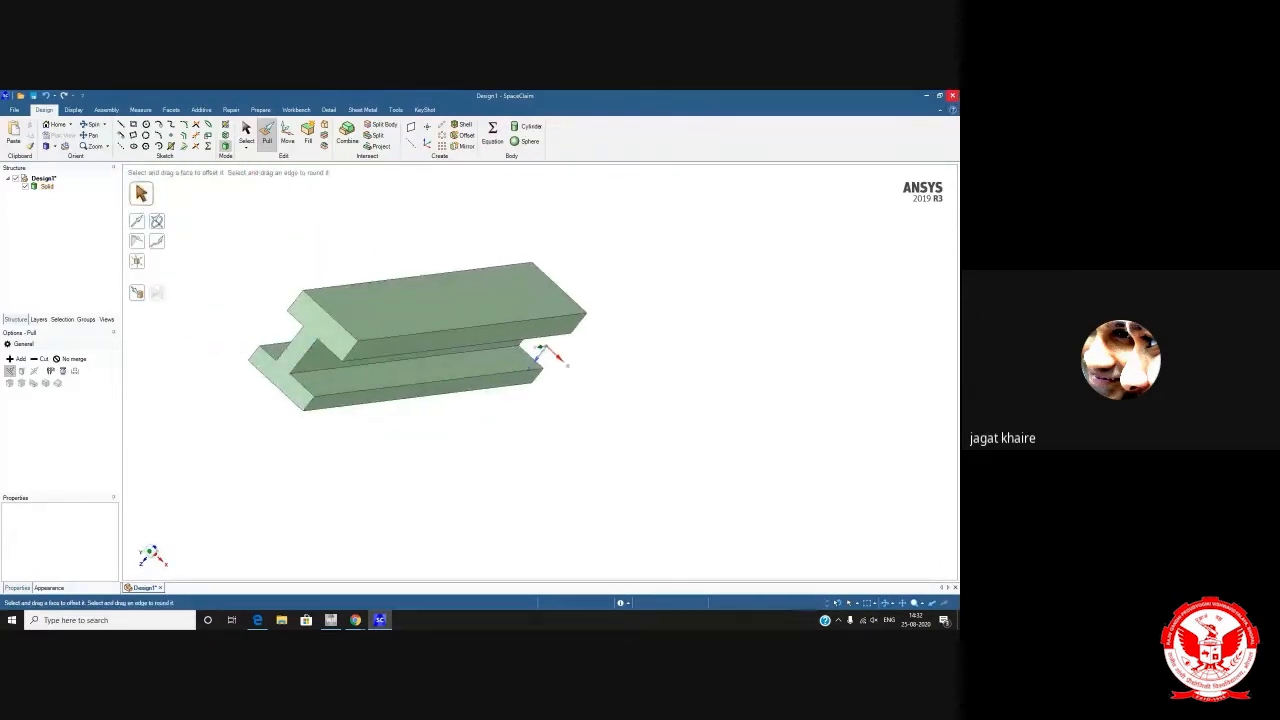
{"action": "left_click", "coordinate": [953, 95]}
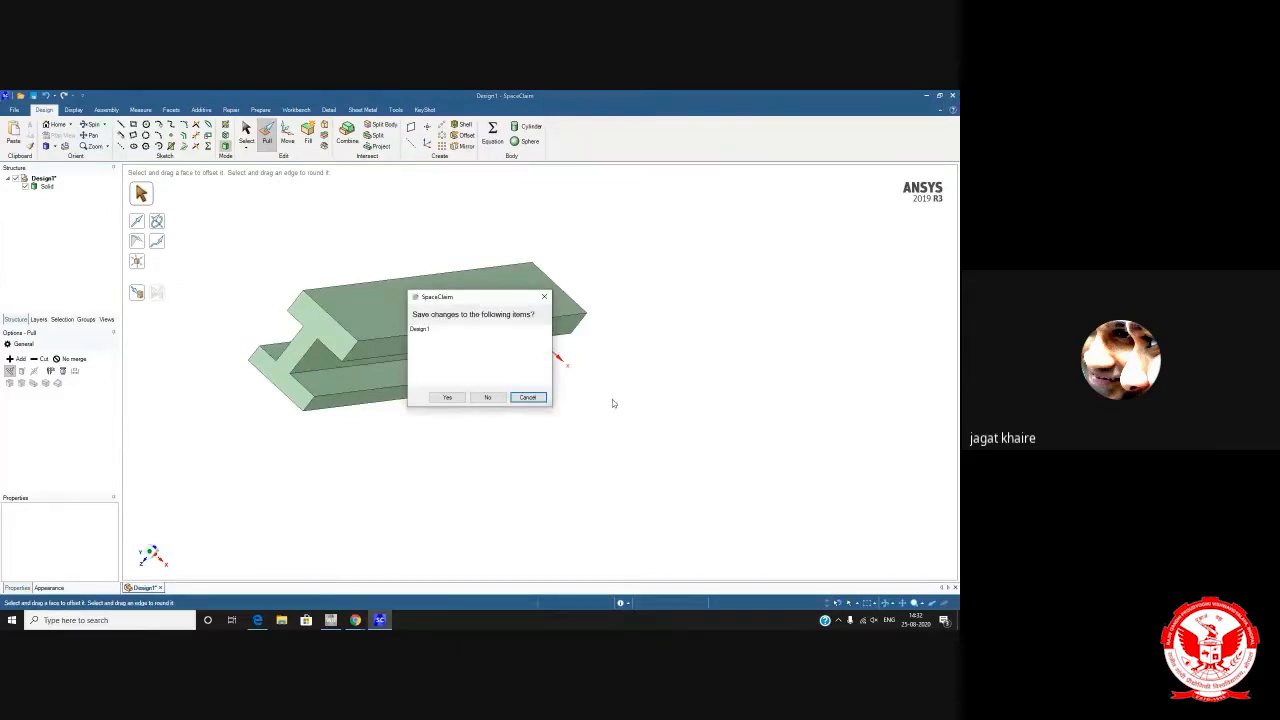
{"action": "left_click", "coordinate": [445, 398]}
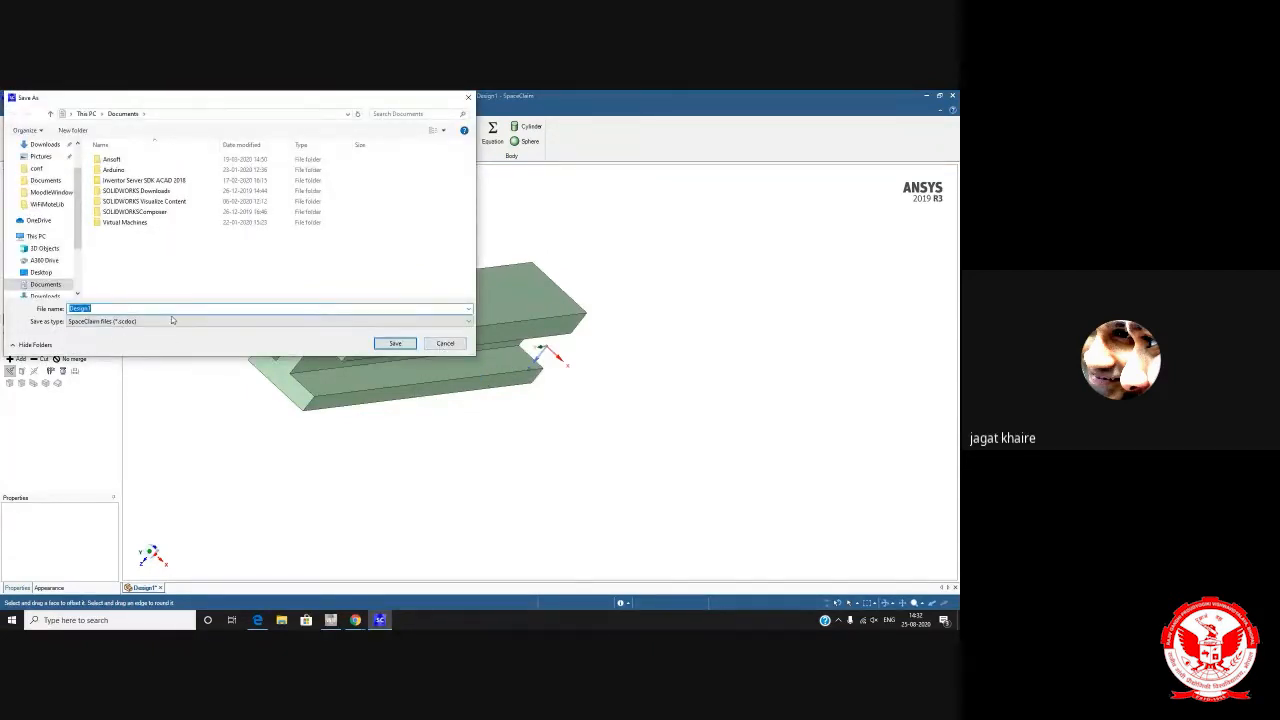
{"action": "left_click", "coordinate": [446, 343]}
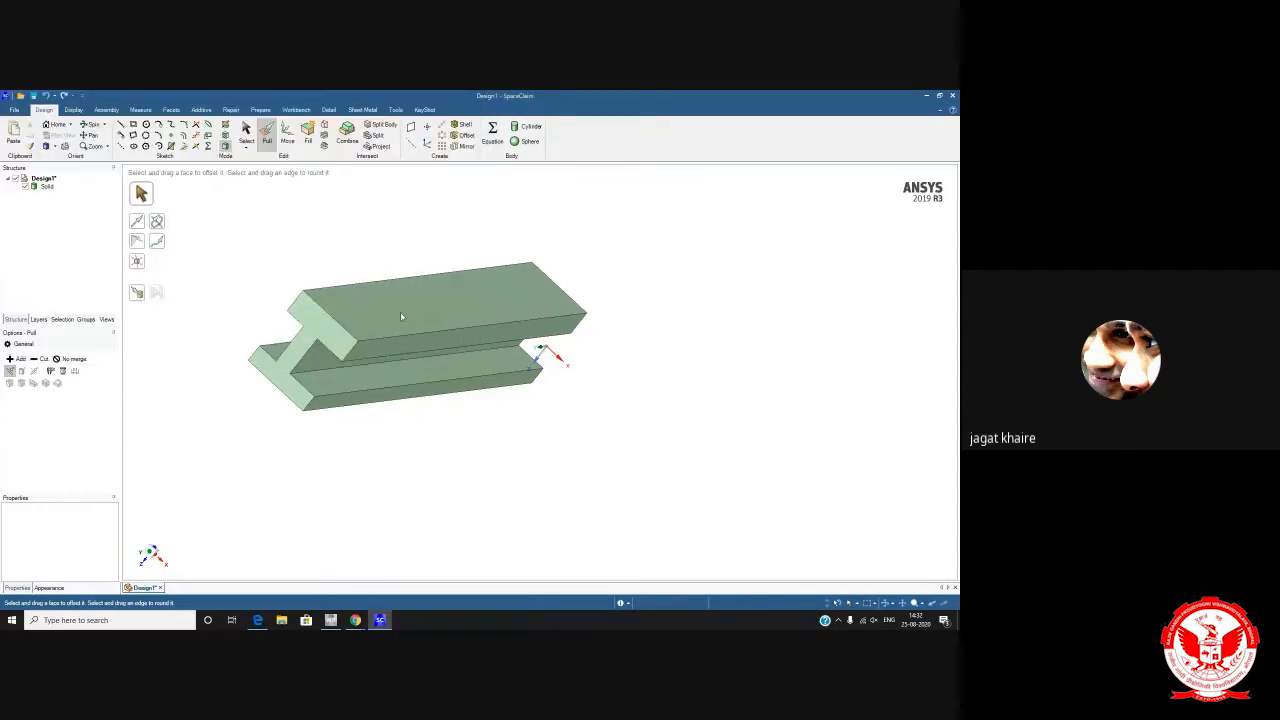
{"action": "middle_click_drag", "start_coordinate": [194, 306], "coordinate": [360, 416]}
{"action": "left_click", "coordinate": [481, 260]}
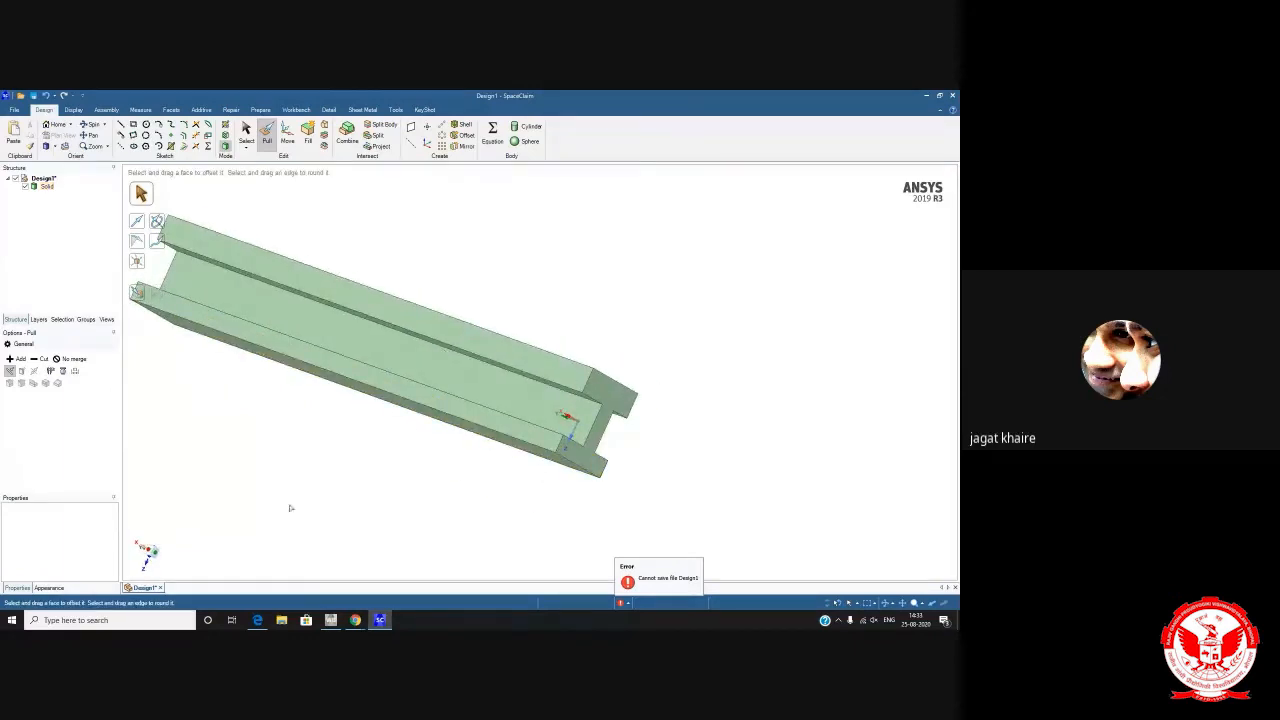
Switch to Workbench and update the Engineering Data of the Static Structural system
{"action": "left_click", "coordinate": [330, 620]}
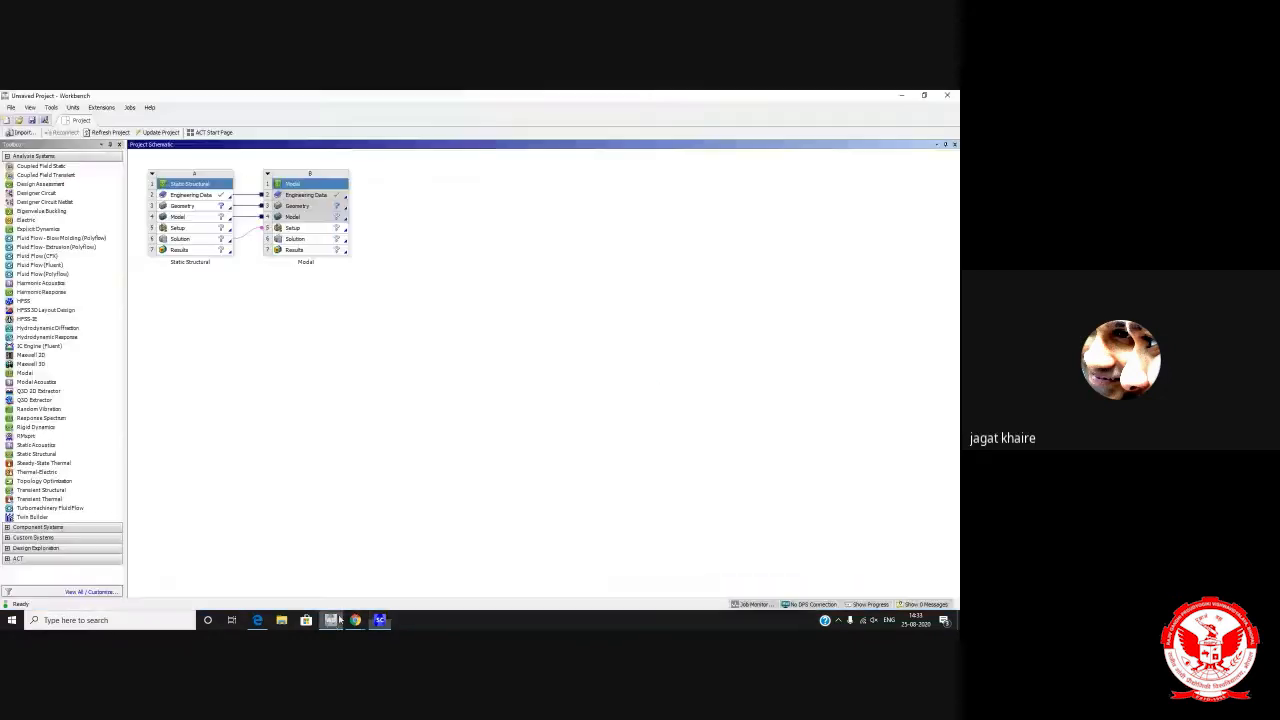
{"action": "right_click", "coordinate": [192, 194]}
{"action": "left_click", "coordinate": [228, 250]}
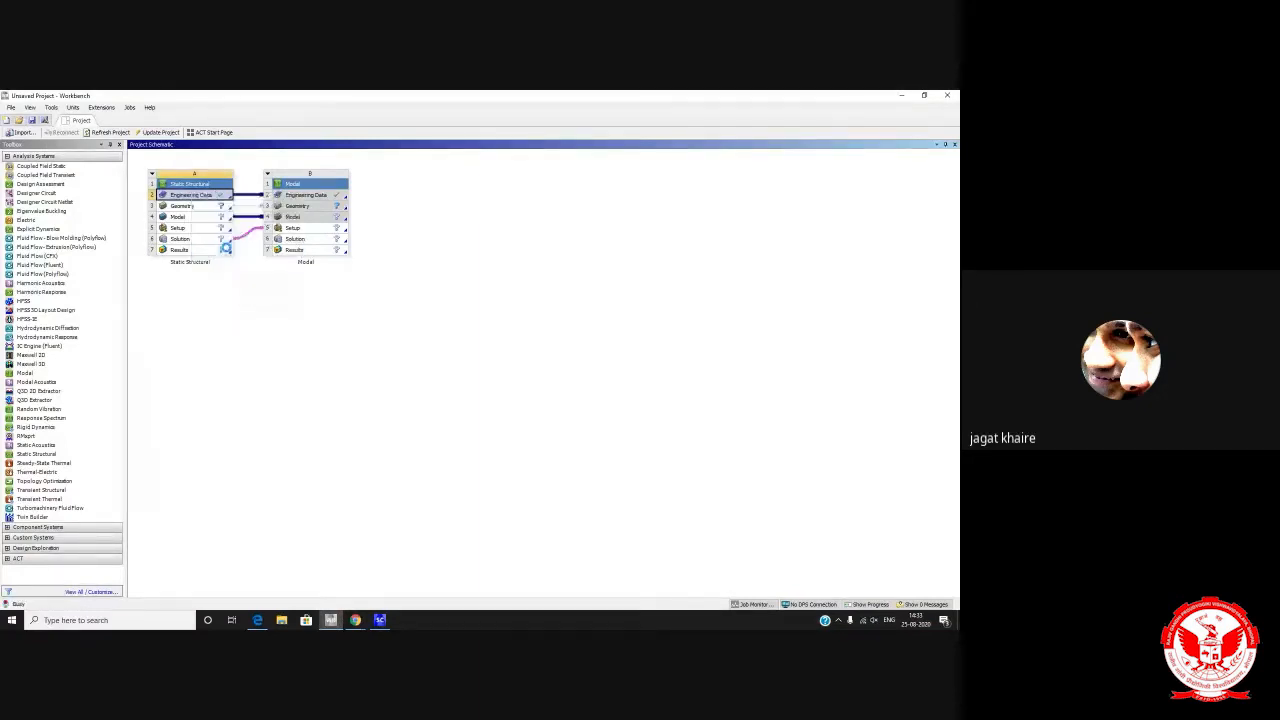